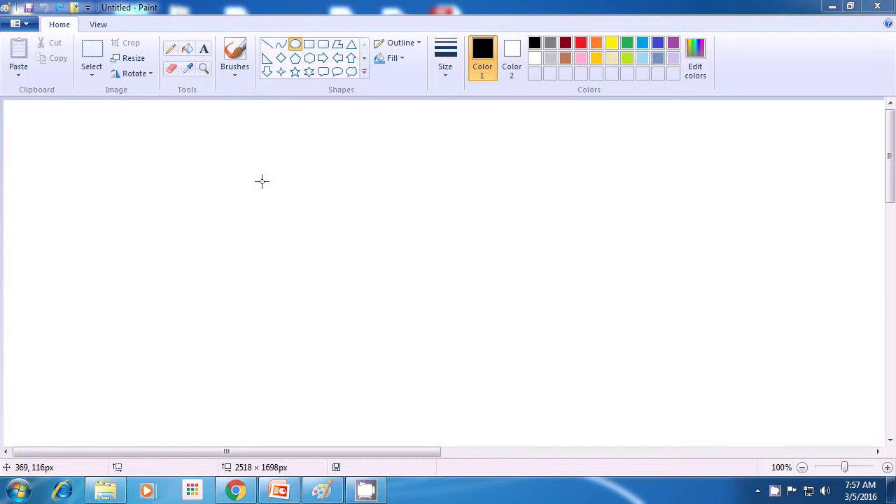
Draw a small ellipse about 44 × 48 px in the upper-left part of the canvas
click(296, 45)
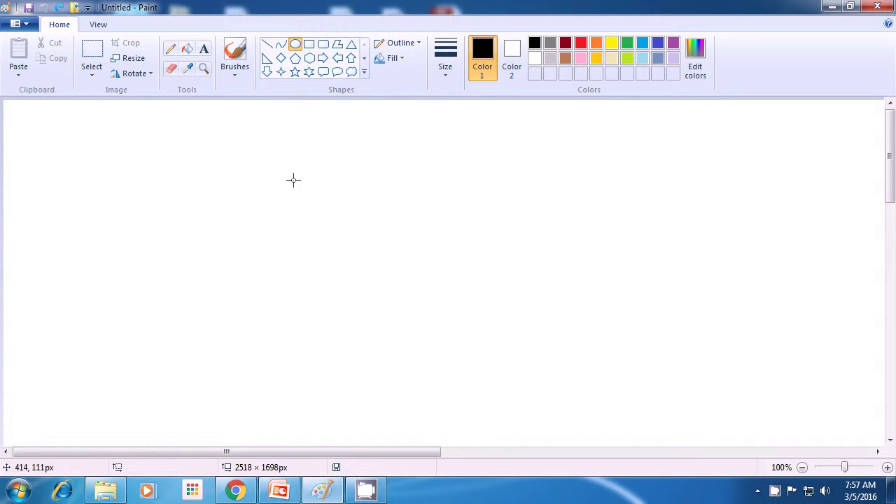
drag(298, 200, 327, 232)
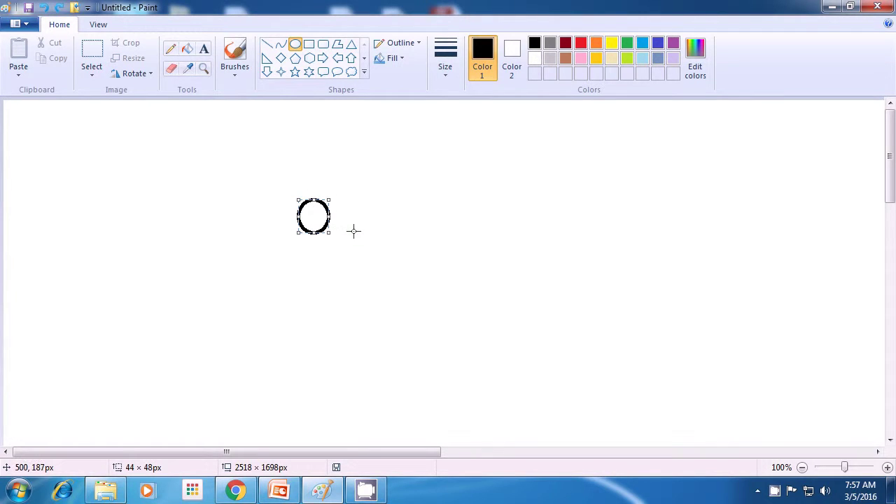
click(354, 231)
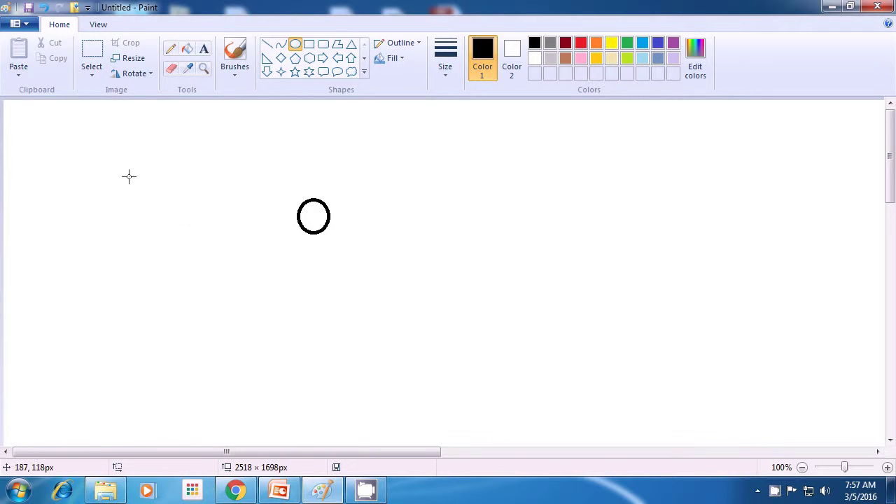
Enclose the small circle in a rectangular selection of about 123 × 110 px, copy it and paste a duplicate
click(93, 77)
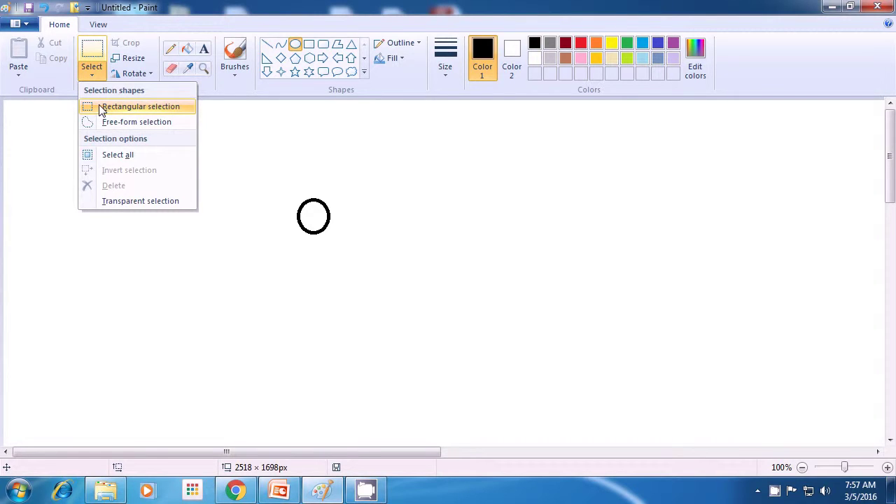
click(101, 109)
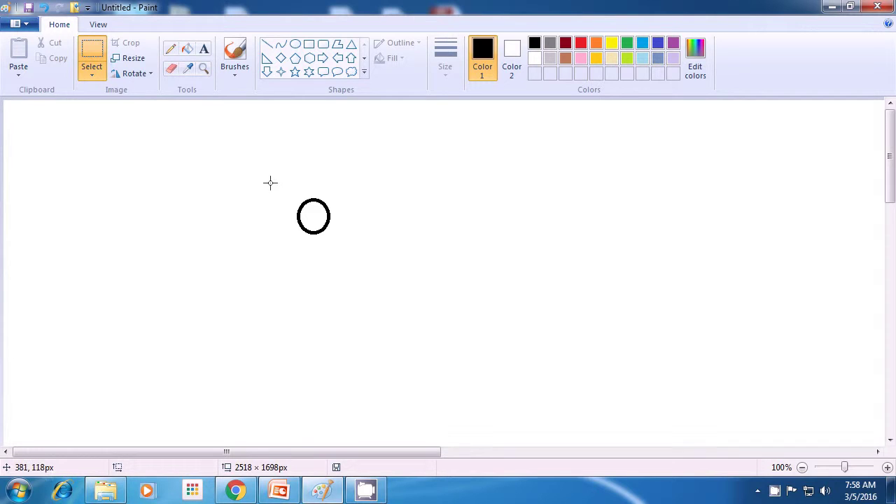
drag(266, 181, 352, 258)
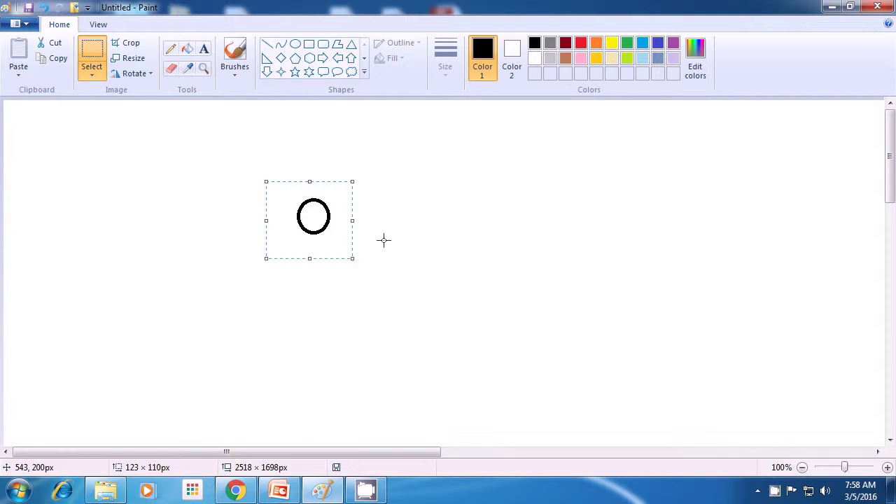
key(ctrl+c)
key(ctrl+v)
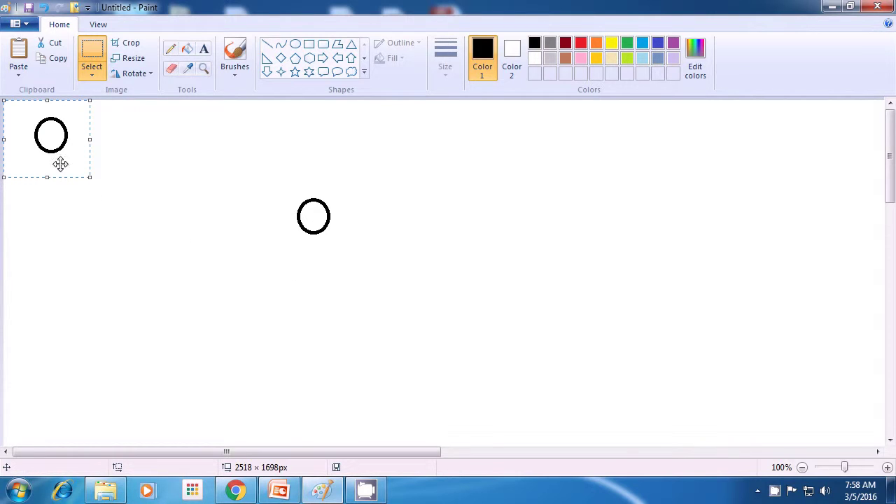
Move the pasted circle diagonally below and to the right of the original circle
drag(56, 159, 339, 259)
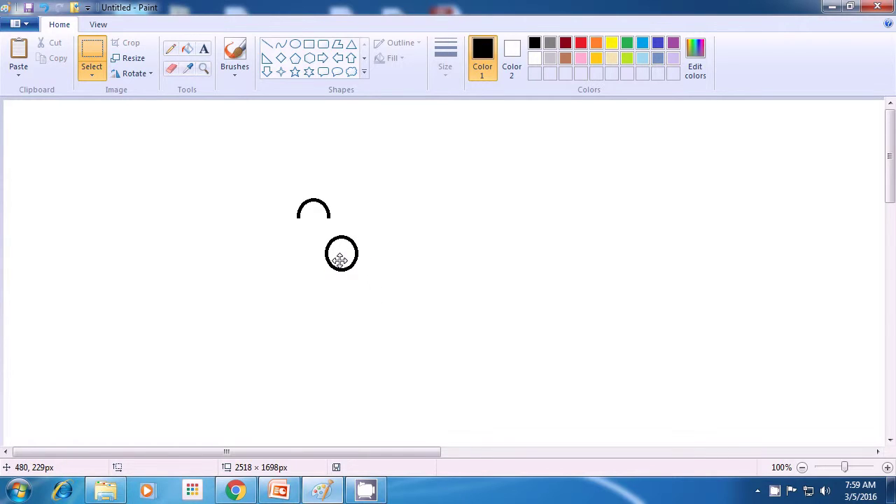
drag(340, 260, 338, 258)
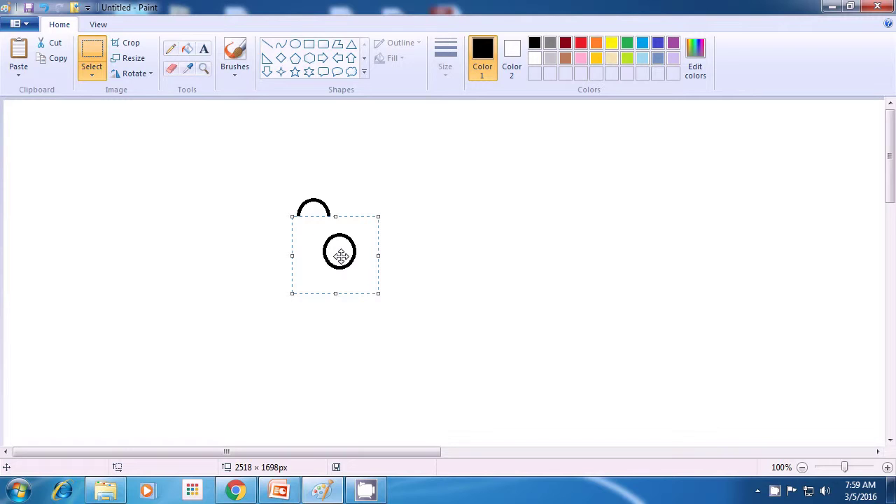
drag(340, 257, 341, 250)
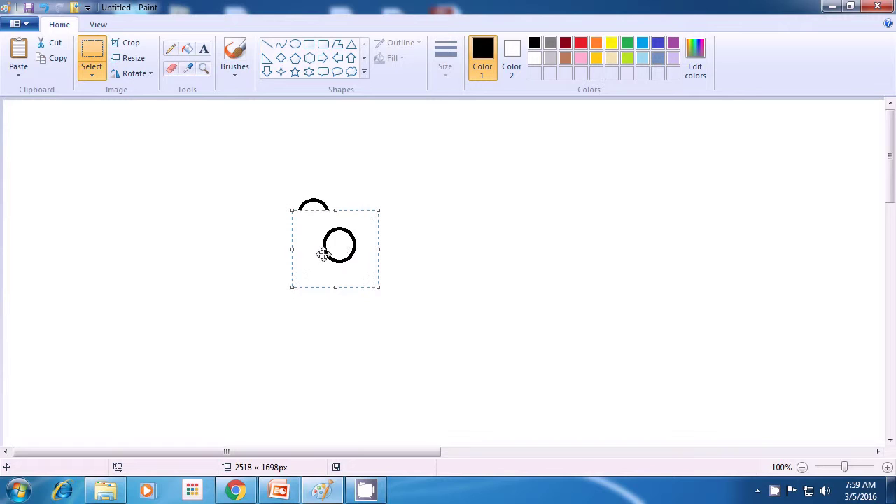
Turn on transparent selection so the pasted circle's background no longer covers the original, and deselect it
click(92, 76)
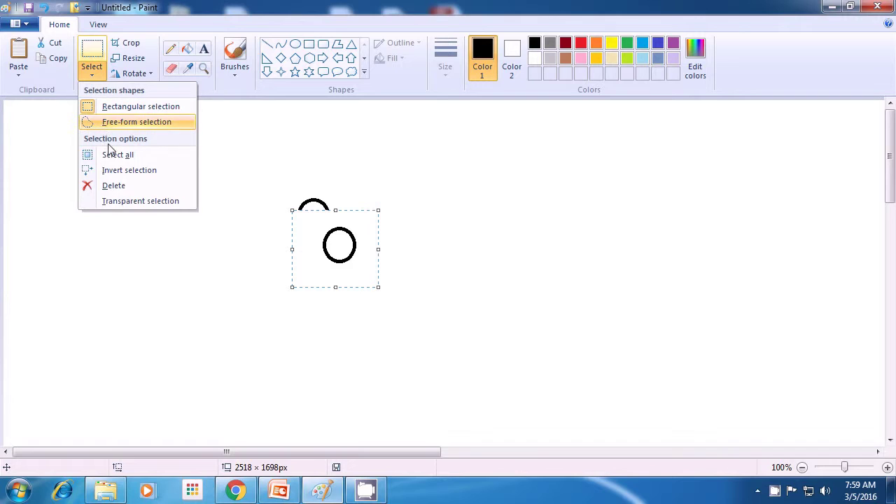
click(126, 199)
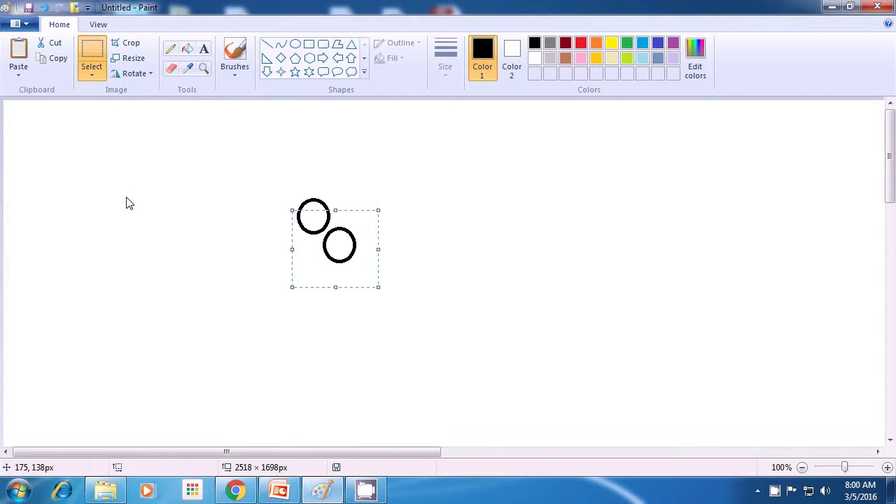
click(126, 203)
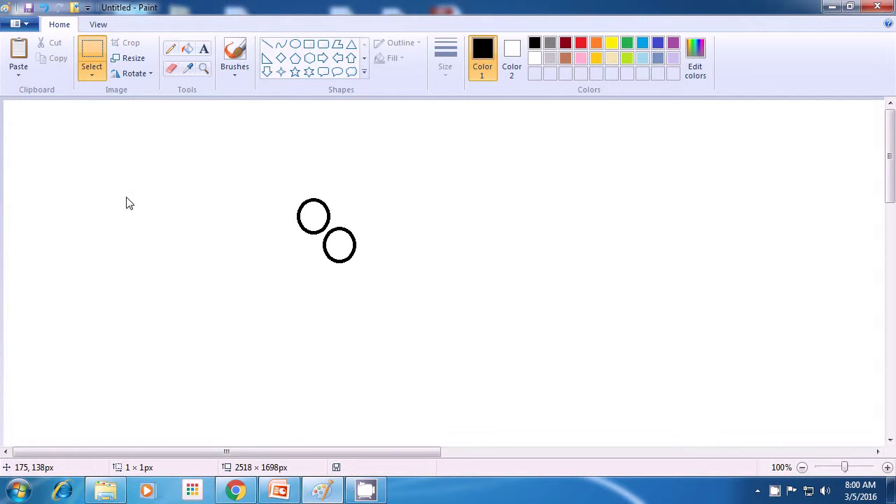
Paste another copy of the circle and place it overlapping the two existing circles
key(ctrl+v)
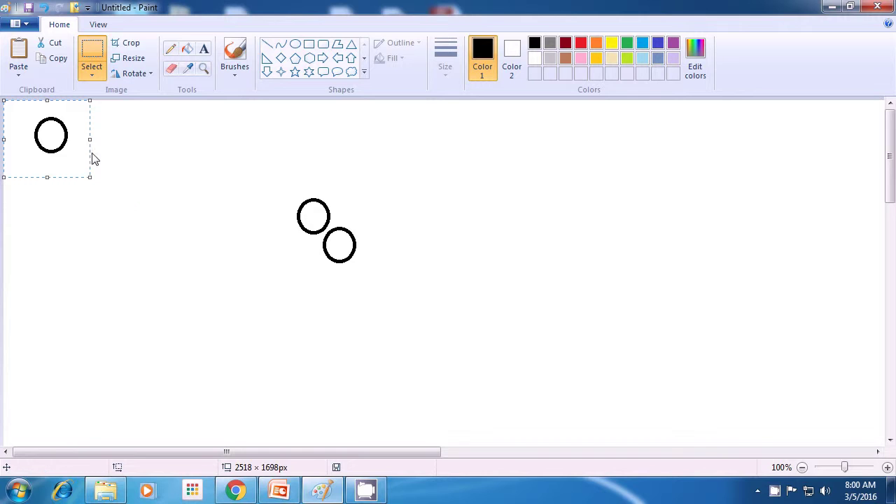
drag(62, 134, 332, 233)
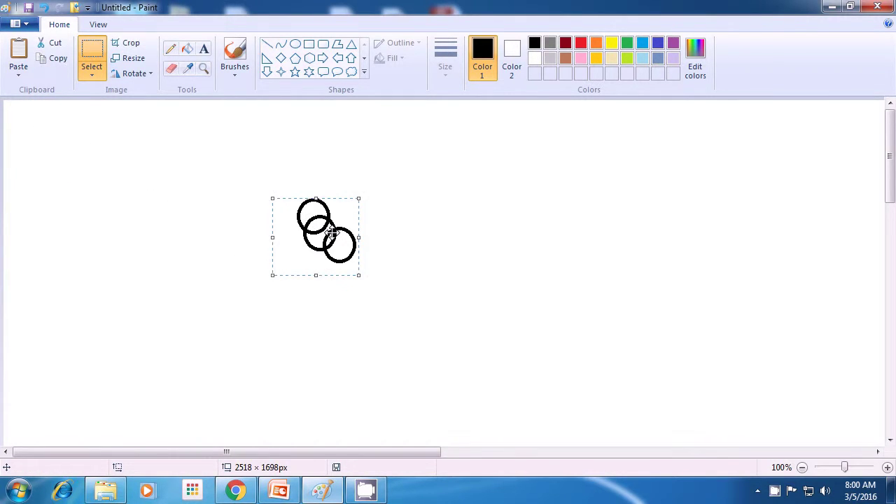
click(410, 228)
Paste three more copies of the circle and place them at the lower left, lower centre and lower right of the visible canvas
key(ctrl+v)
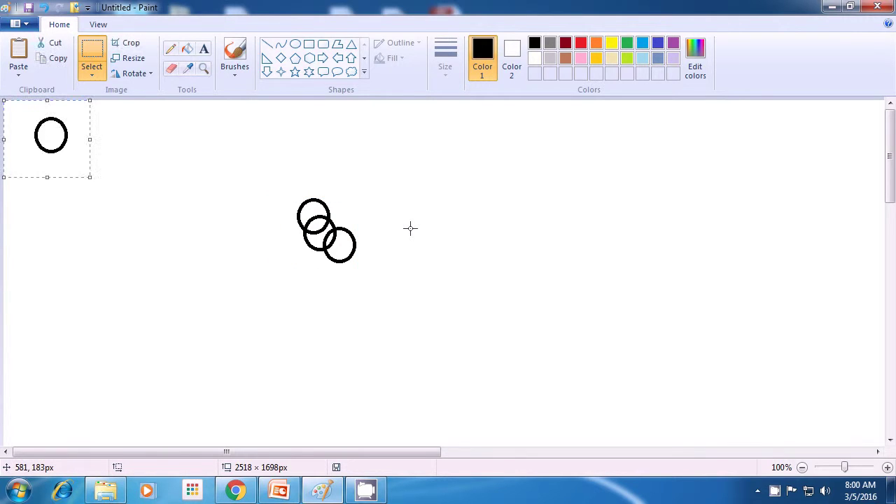
drag(44, 150, 68, 398)
click(225, 331)
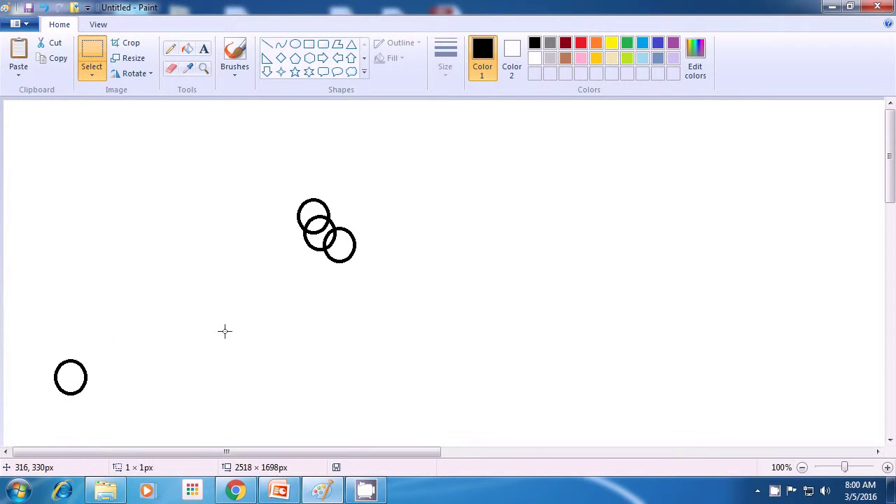
key(ctrl+v)
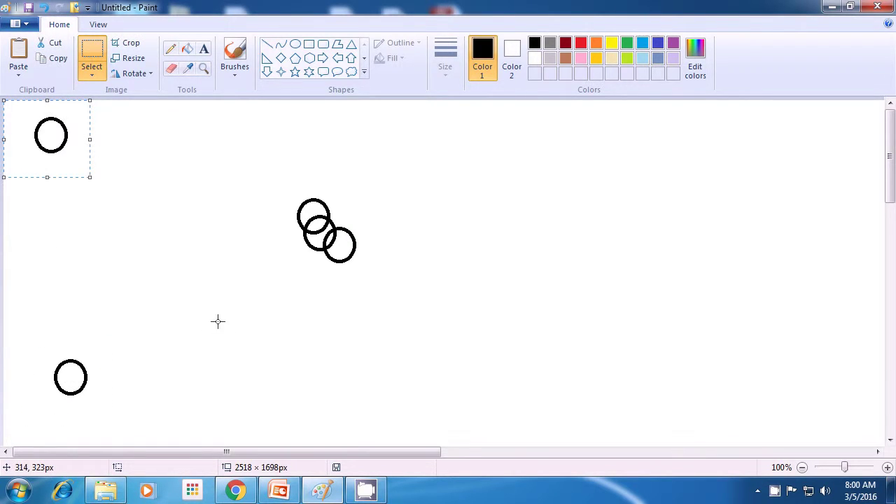
drag(49, 145, 433, 408)
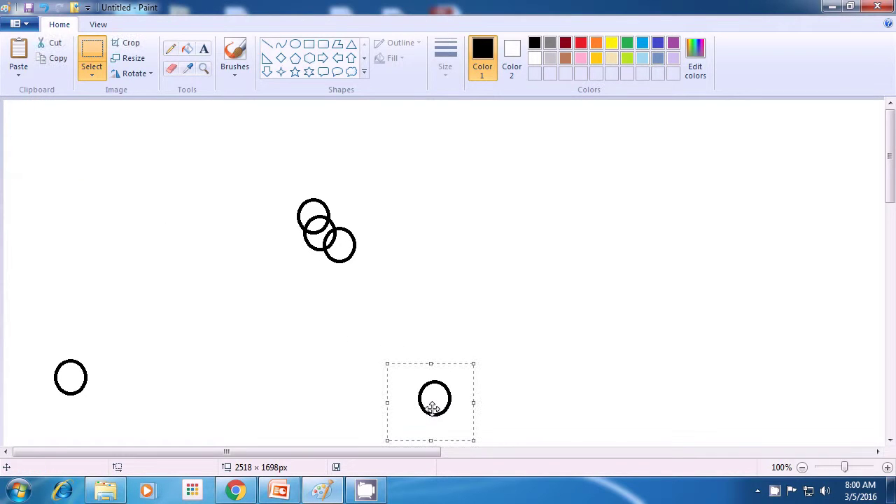
click(510, 311)
key(ctrl+v)
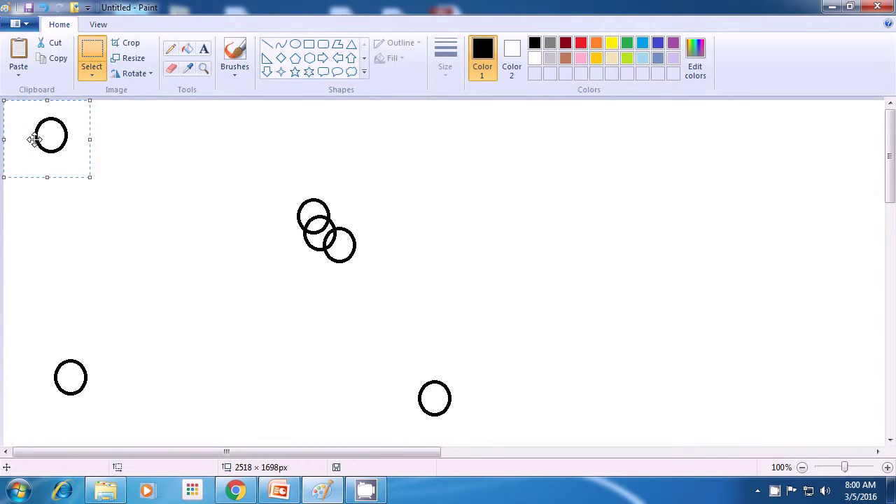
drag(32, 138, 761, 410)
click(682, 317)
Paste further copies of the circle, placing one at the upper right and one at the upper centre of the visible canvas
key(ctrl+v)
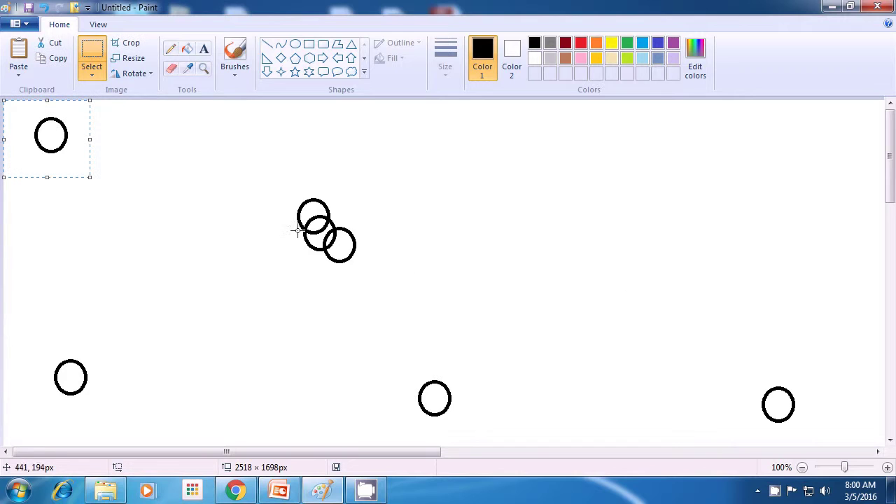
drag(42, 128, 778, 122)
click(686, 270)
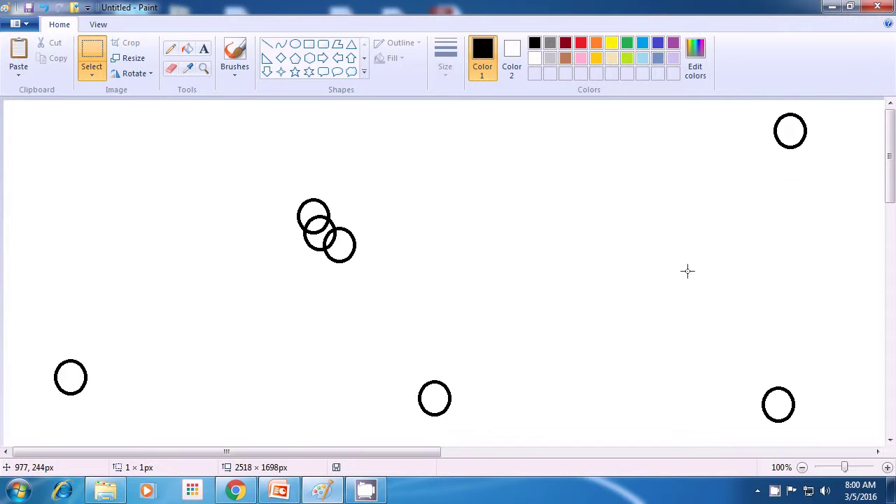
key(ctrl+v)
drag(44, 134, 412, 128)
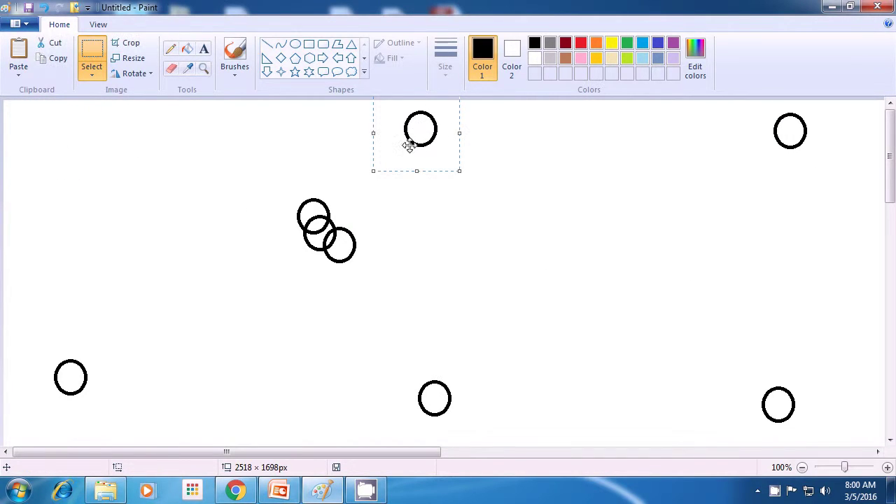
click(450, 261)
key(ctrl+v)
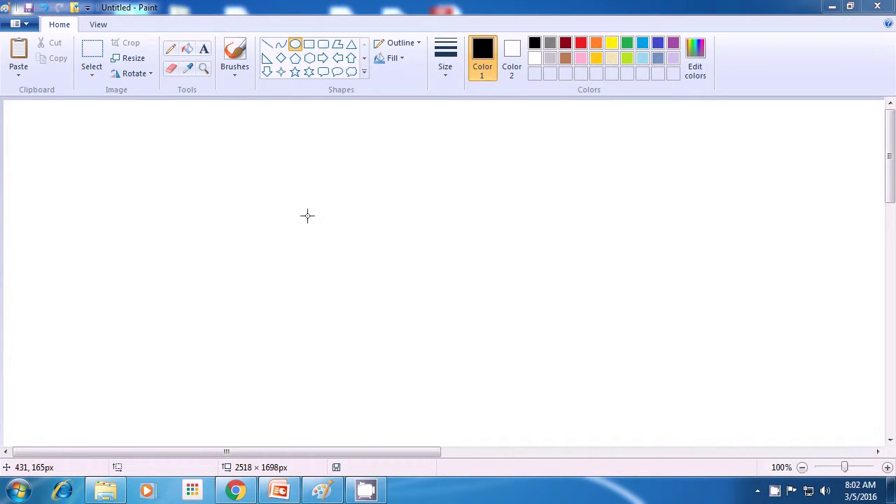
Draw a large circle near the middle of the blank canvas with the Ellipse shape
drag(313, 215, 455, 358)
click(537, 333)
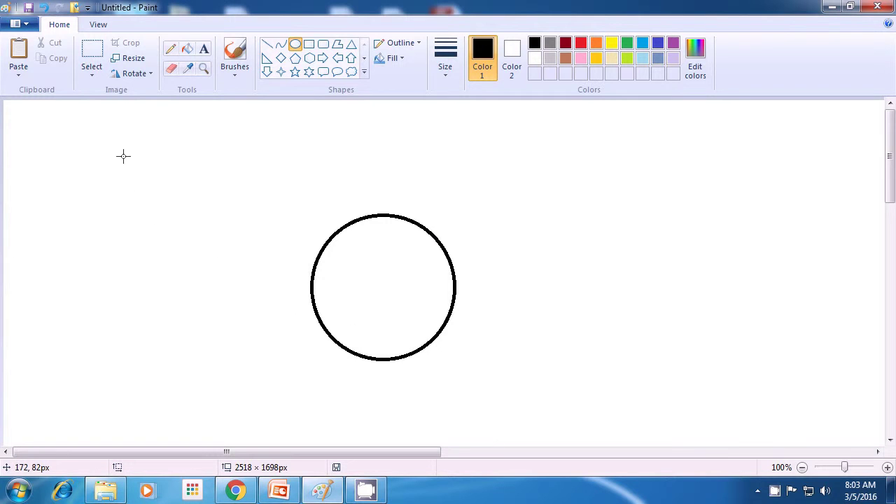
Cut out the lower half of the large circle with a rectangular selection of about 315 × 140 px
click(91, 71)
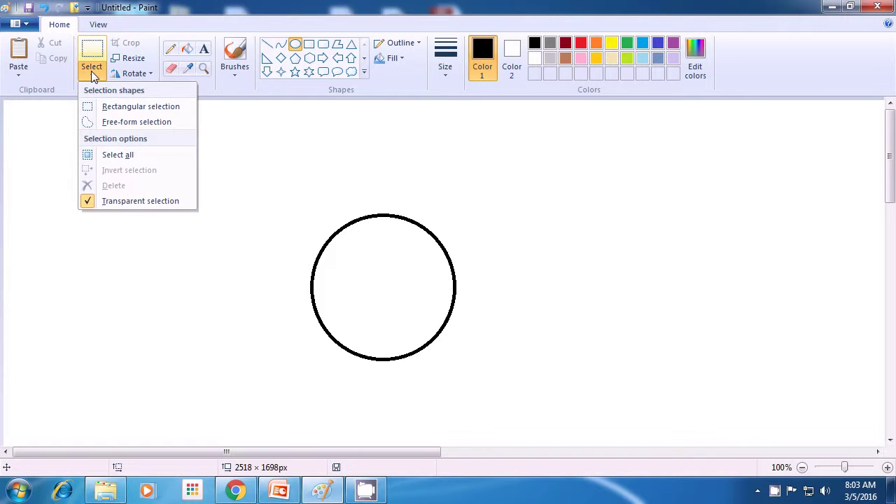
click(94, 108)
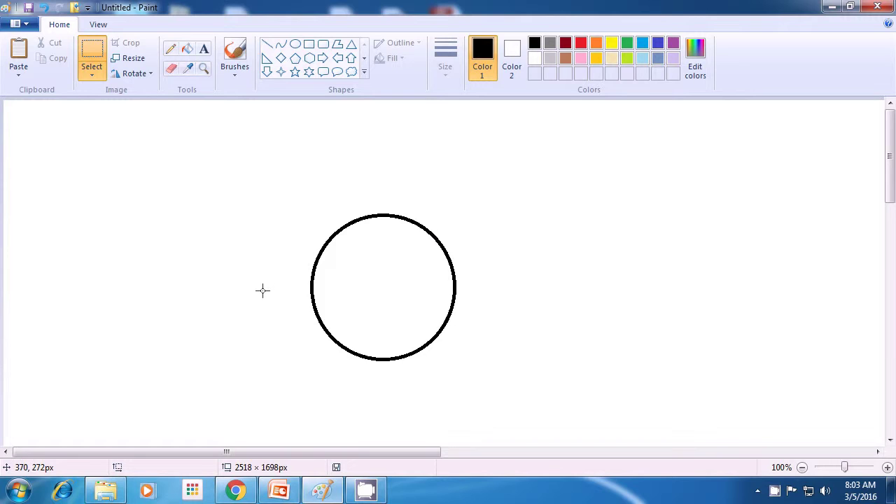
drag(262, 290, 483, 388)
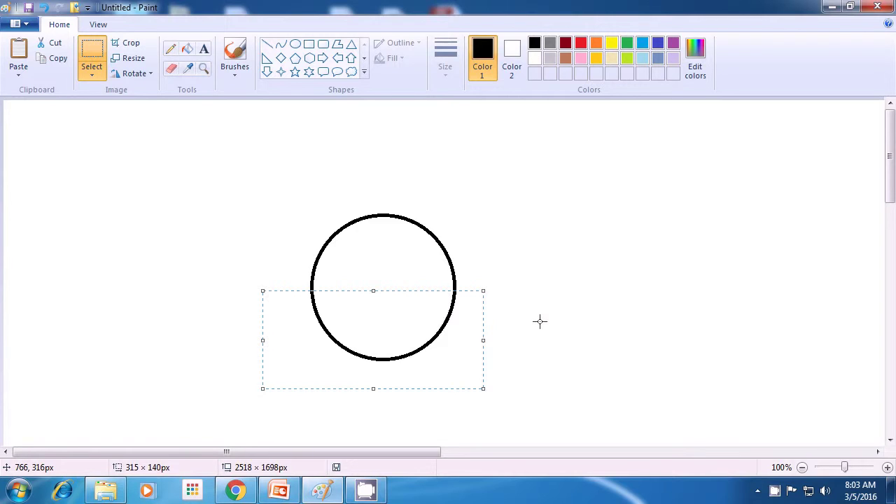
key(Delete)
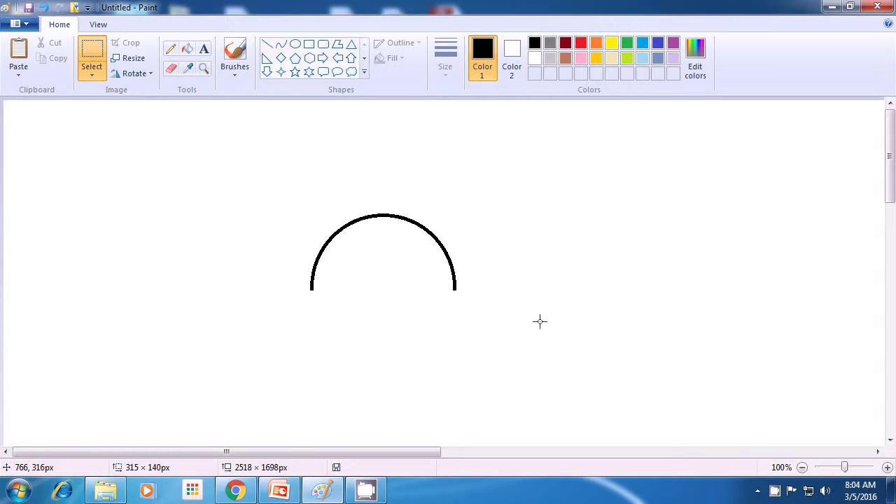
Paste the lower half-circle, move it beside the upper arc to form a wave, and reposition it under the arc to close the circle
key(ctrl+v)
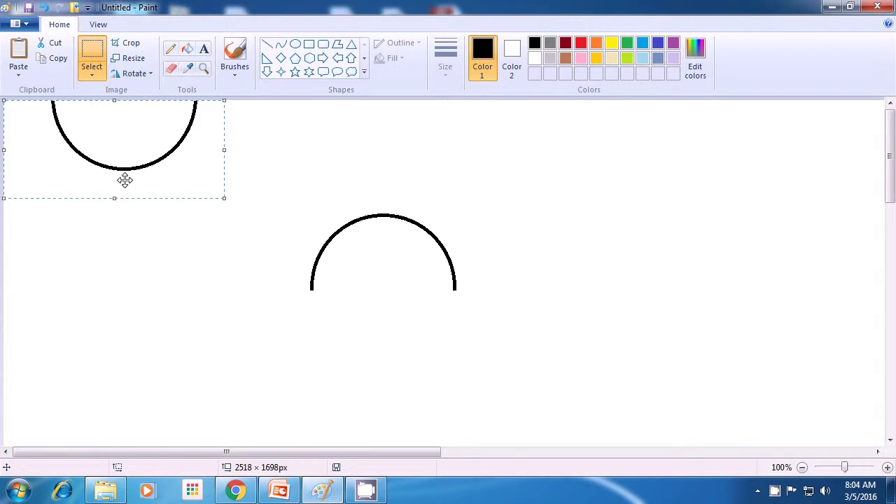
drag(119, 173, 521, 362)
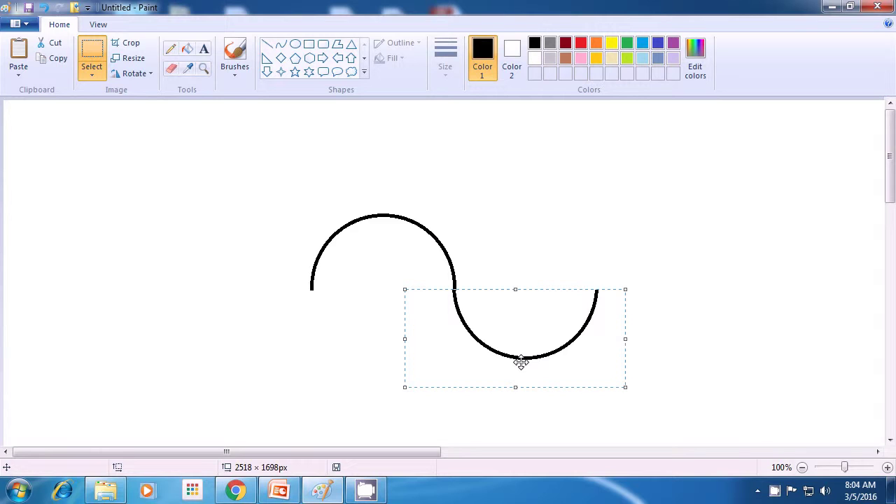
drag(521, 362, 378, 364)
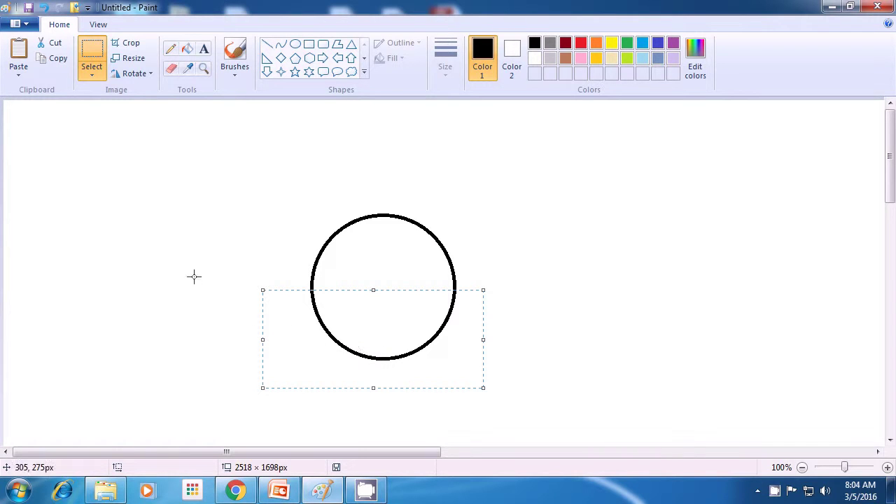
Turn off transparent selection and move the selected lower half upward so it covers the ends of the upper arc
click(89, 82)
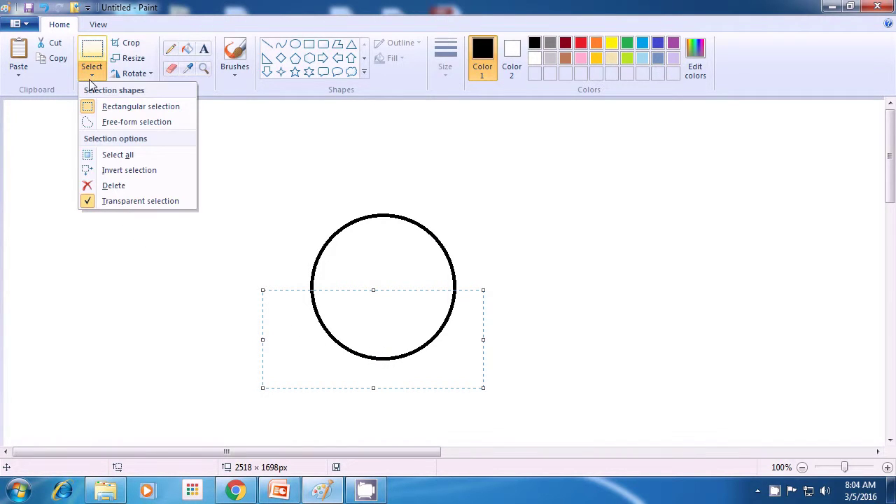
click(119, 201)
mouse_move(376, 325)
mouse_down()
mouse_move(394, 338)
mouse_move(479, 353)
mouse_move(475, 296)
mouse_move(377, 313)
mouse_move(376, 279)
mouse_move(378, 308)
mouse_up()
mouse_move(379, 315)
mouse_down()
mouse_move(375, 327)
mouse_move(378, 299)
mouse_up()
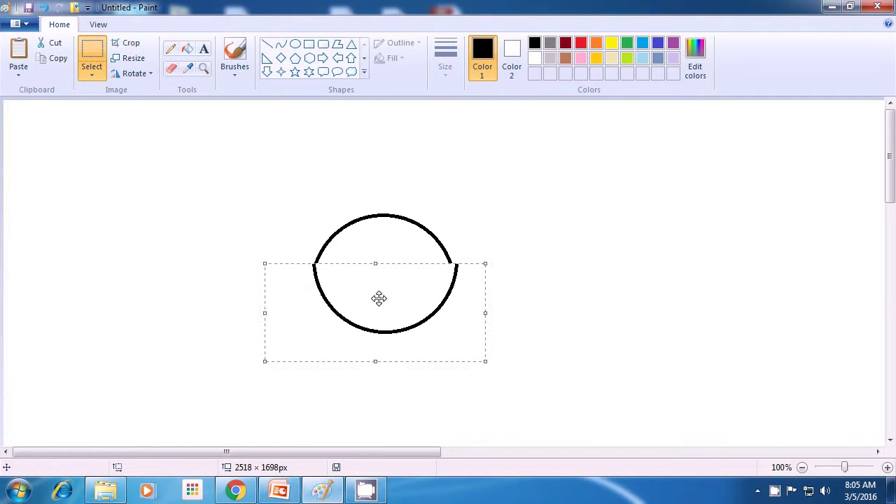
Turn on transparent selection and move the selected lower half down to meet the upper arc, completing the black circle
click(90, 76)
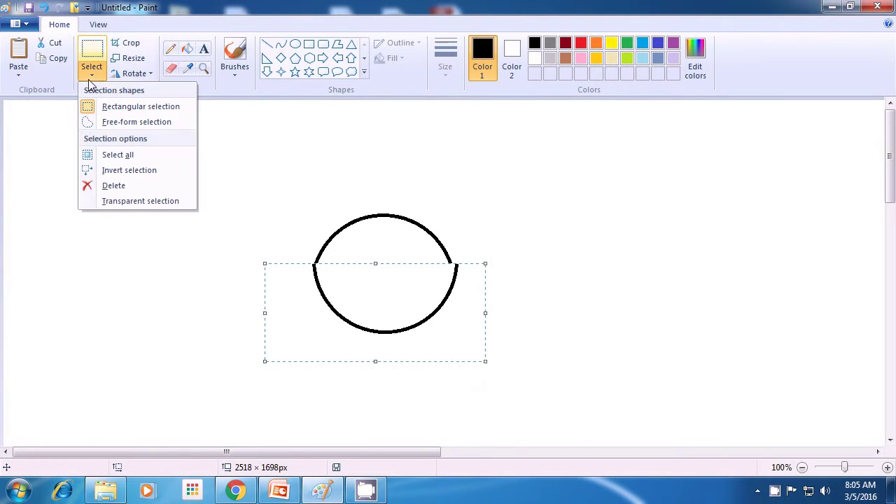
click(120, 201)
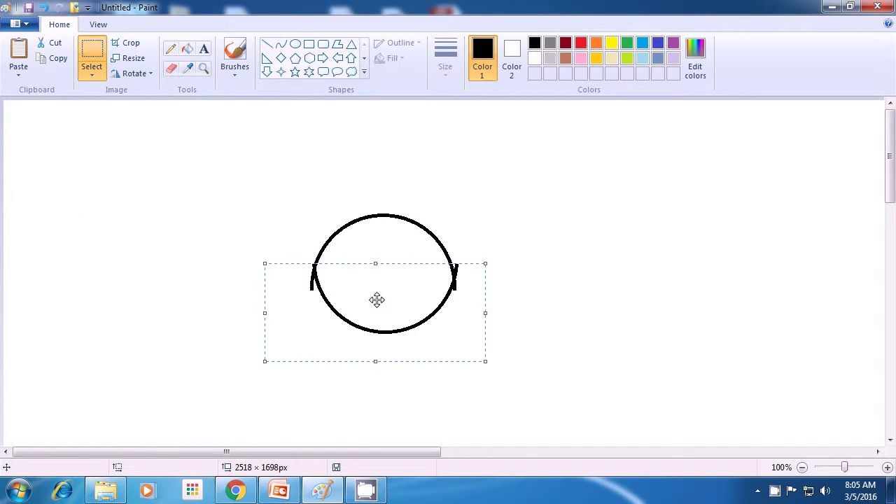
drag(378, 314, 376, 342)
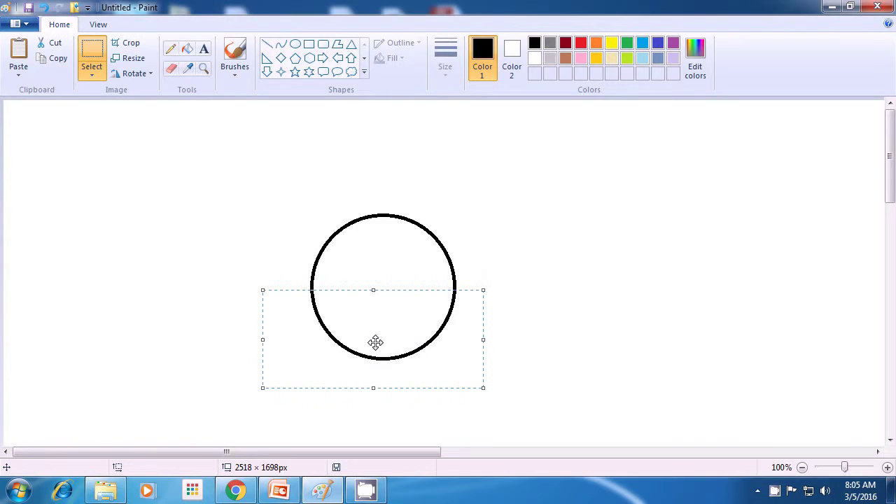
click(538, 332)
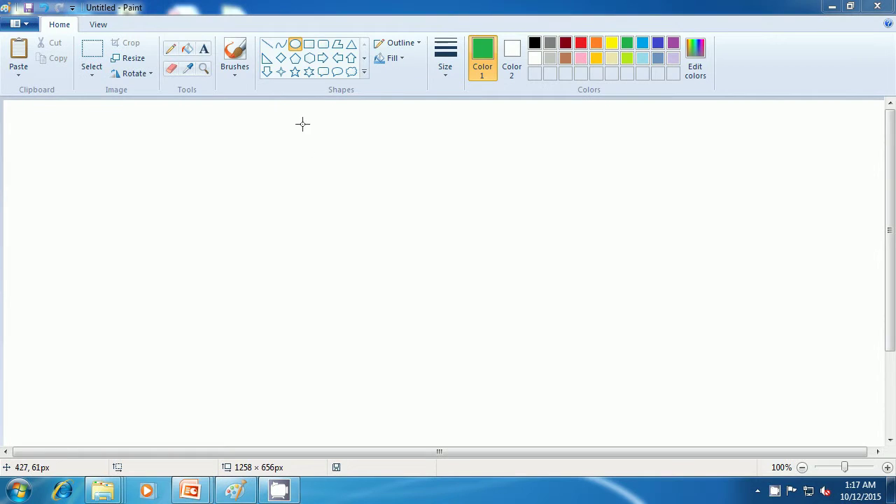
Draw a large green circle near the middle of the blank canvas as a face outline
click(295, 43)
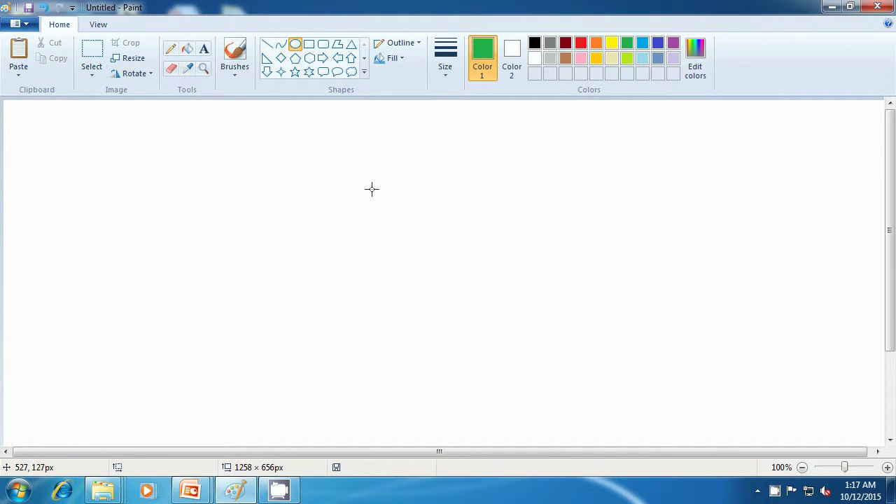
drag(359, 188, 515, 357)
click(596, 344)
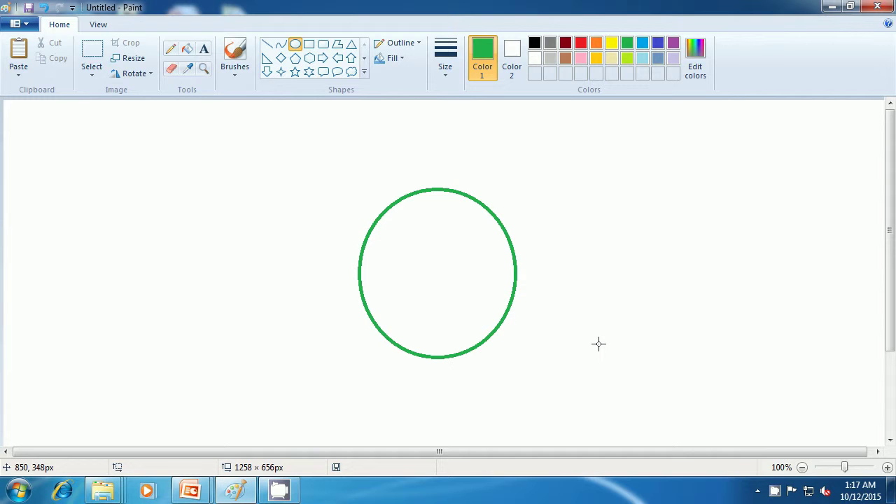
Draw a flat dark red ellipse of about 104 × 24 px in the lower part of the face as the mouth
click(566, 43)
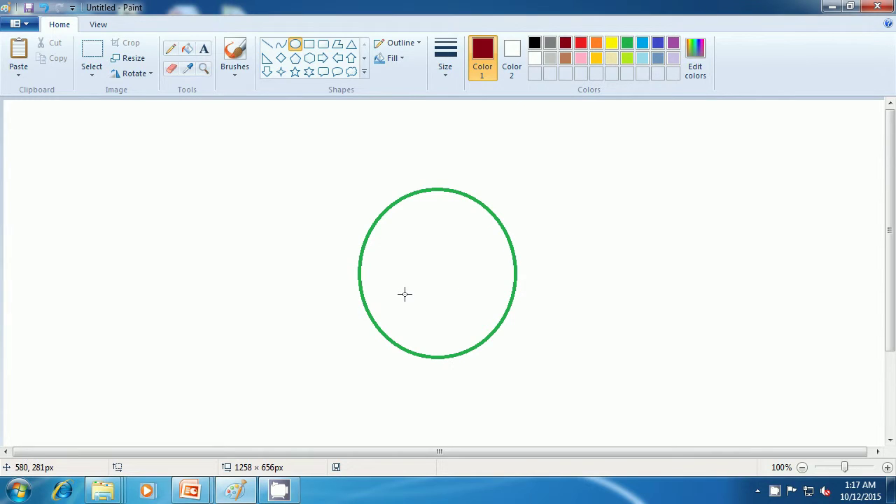
drag(408, 294, 480, 309)
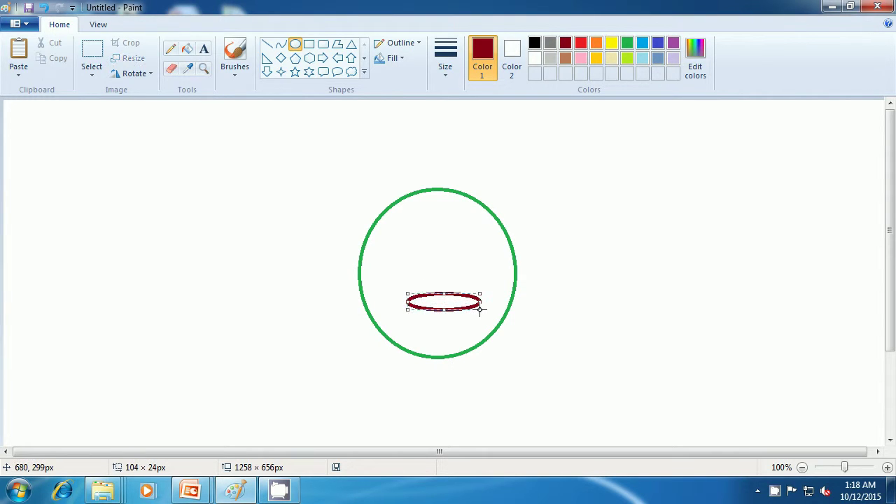
click(558, 300)
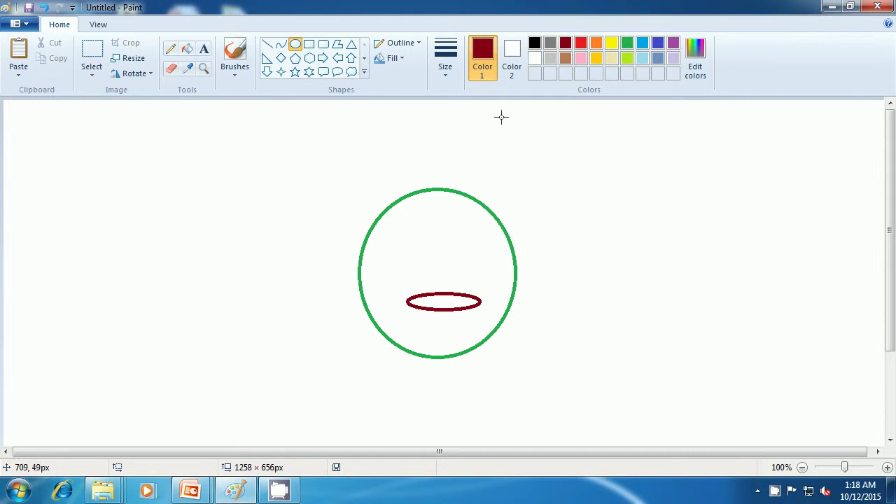
Draw a small black circle on the blank area above and to the right of the face
click(534, 42)
drag(577, 157, 594, 174)
click(631, 178)
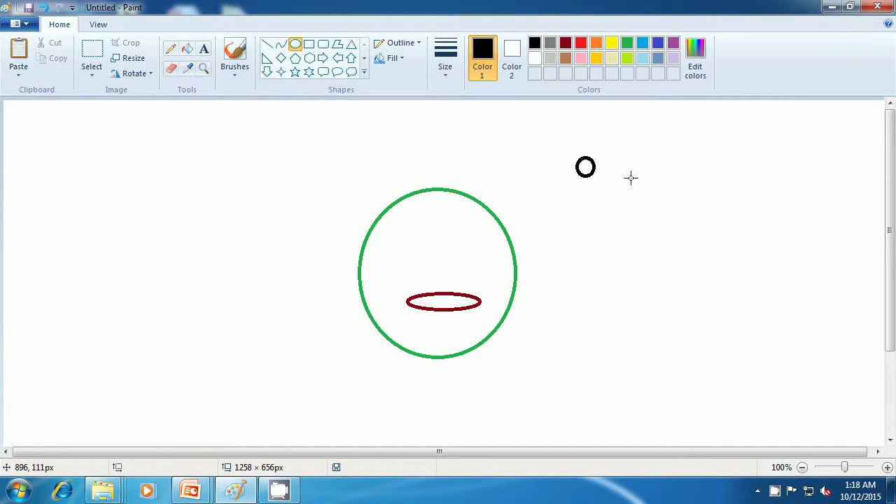
Copy the small black circle with a rectangular selection of about 45 × 54 px and move the pasted copy to the face's left edge
click(92, 64)
drag(568, 148, 600, 186)
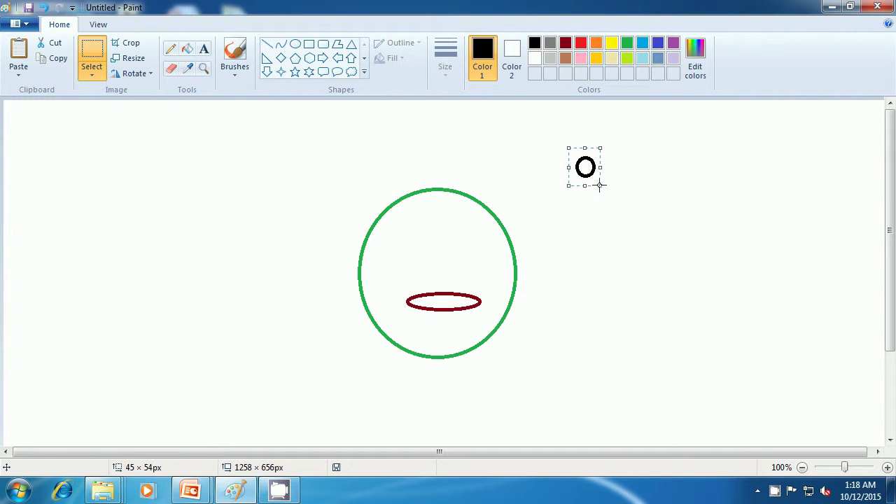
key(ctrl+c)
key(ctrl+v)
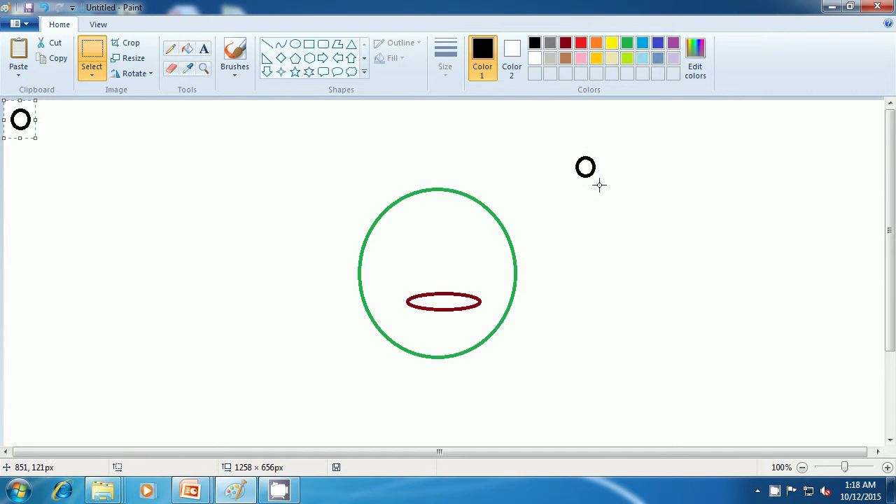
drag(23, 121, 384, 250)
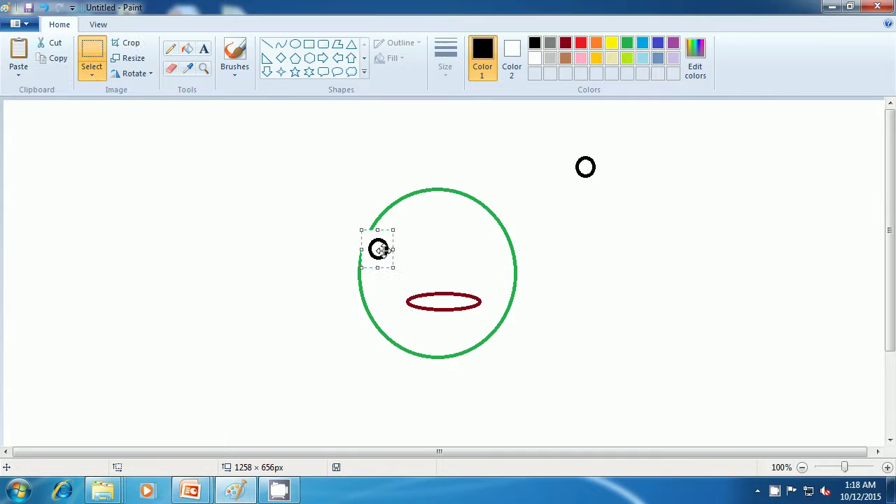
With transparent selection turned on, shift the pasted circle inward as the left eye and paste another copy as the right eye
click(93, 73)
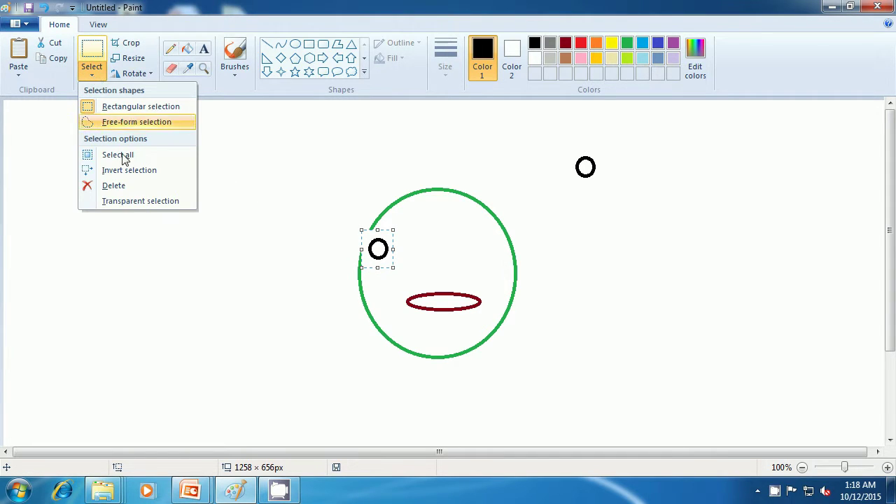
click(130, 202)
mouse_move(370, 250)
mouse_down()
mouse_move(387, 264)
mouse_move(380, 258)
mouse_up()
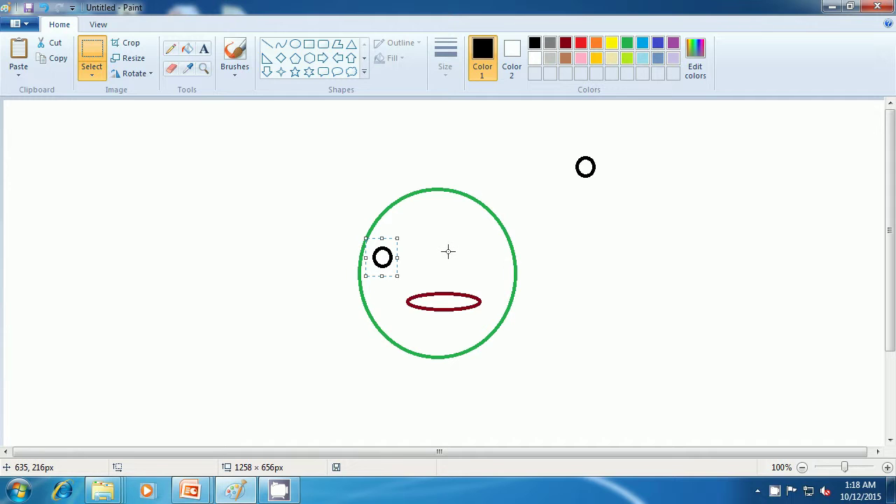
key(ctrl+v)
drag(21, 118, 477, 254)
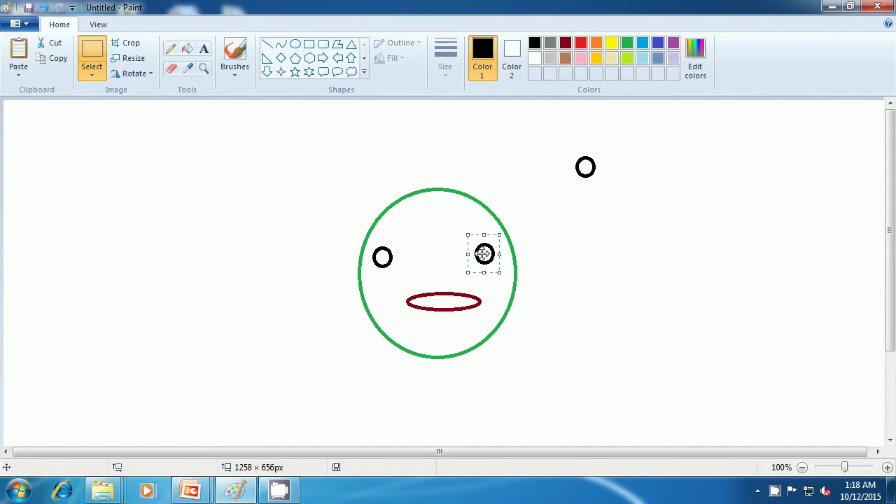
Paste eight overlapping copies of the small circle along the upper-left edge of the face as hair curls
key(ctrl+v)
drag(20, 120, 357, 251)
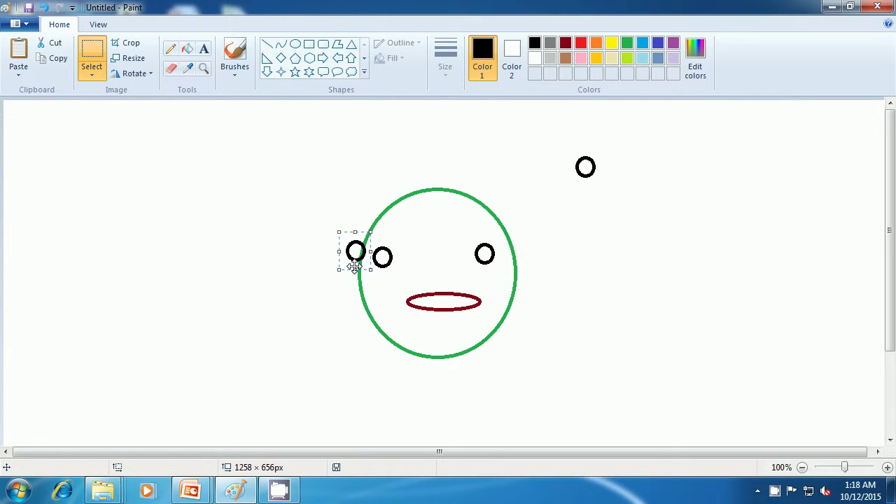
key(ctrl+v)
drag(20, 120, 363, 246)
key(ctrl+v)
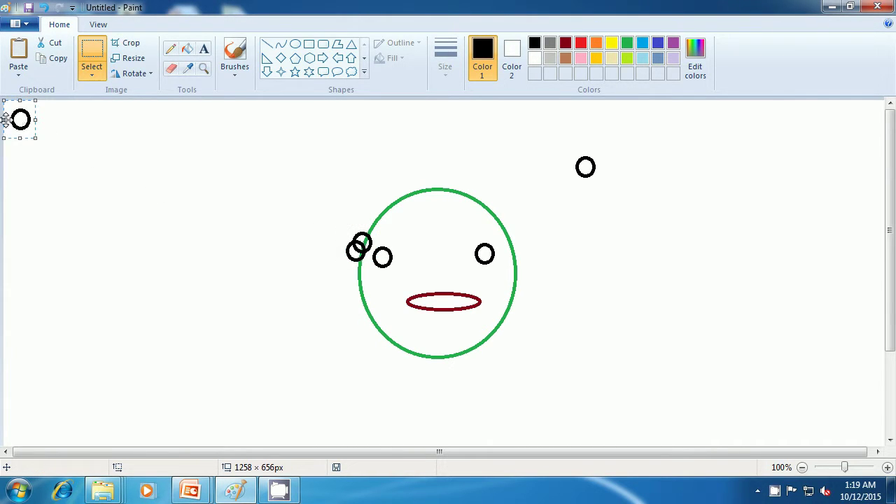
drag(17, 123, 362, 231)
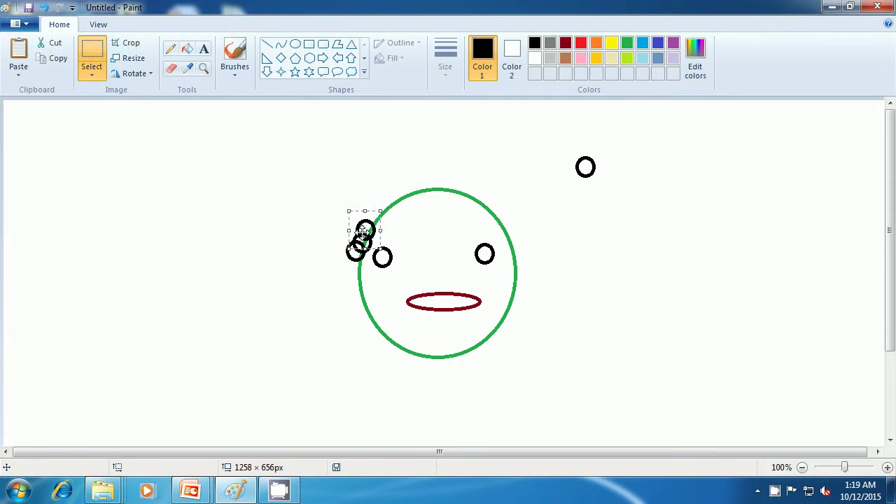
key(ctrl+v)
drag(20, 123, 383, 232)
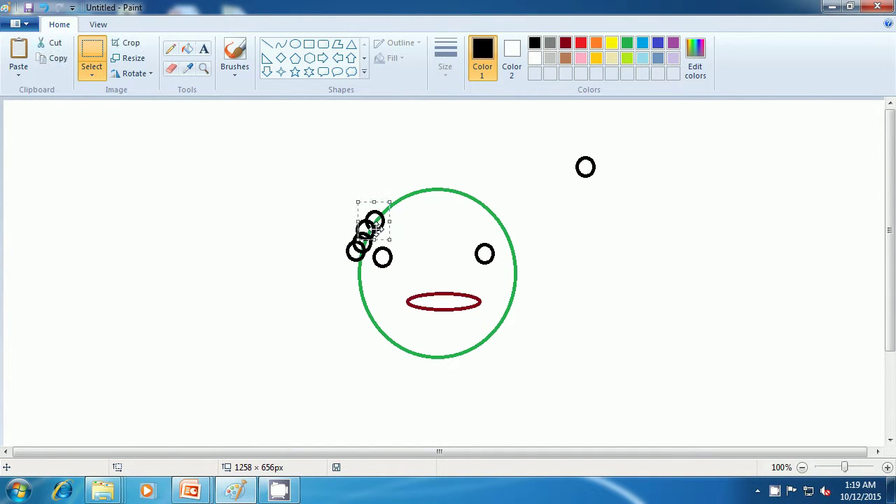
key(ctrl+v)
drag(21, 121, 378, 216)
key(ctrl+v)
drag(21, 119, 390, 202)
key(ctrl+v)
drag(16, 122, 395, 200)
key(ctrl+v)
drag(20, 119, 411, 190)
Continue the row of hair curls across the top of the head with five more pasted circles
key(ctrl+v)
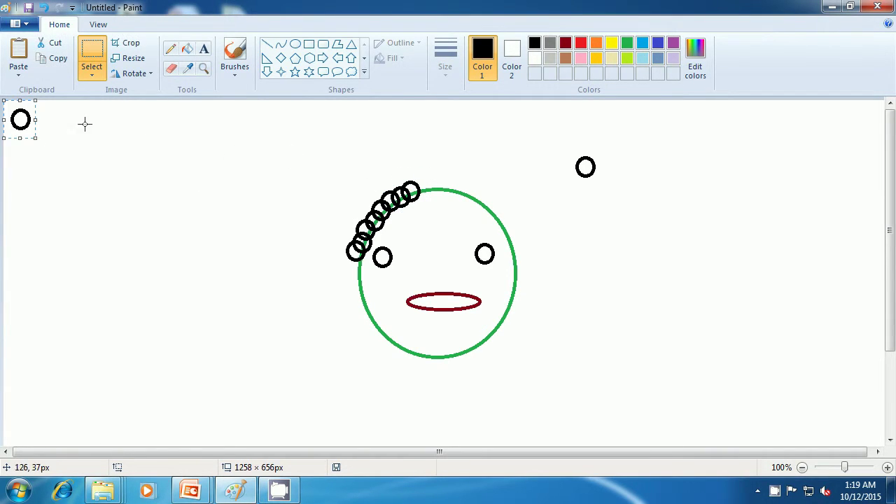
drag(21, 119, 421, 188)
key(ctrl+v)
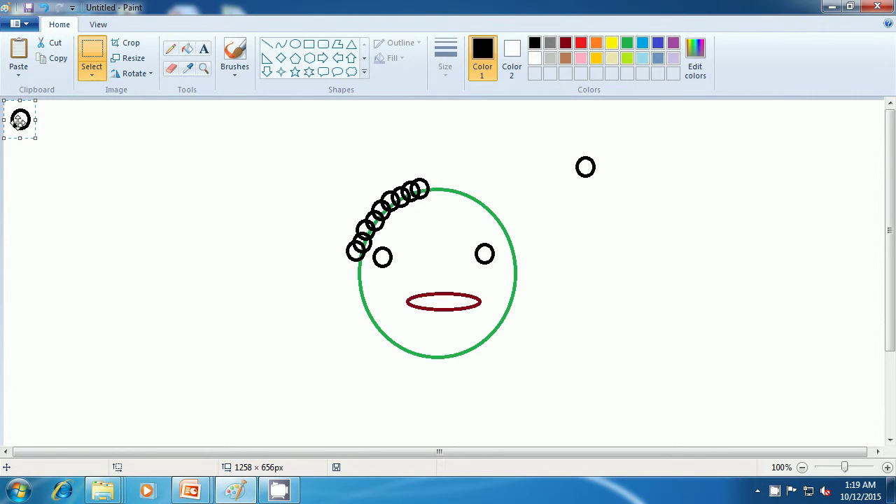
drag(21, 119, 431, 189)
key(ctrl+v)
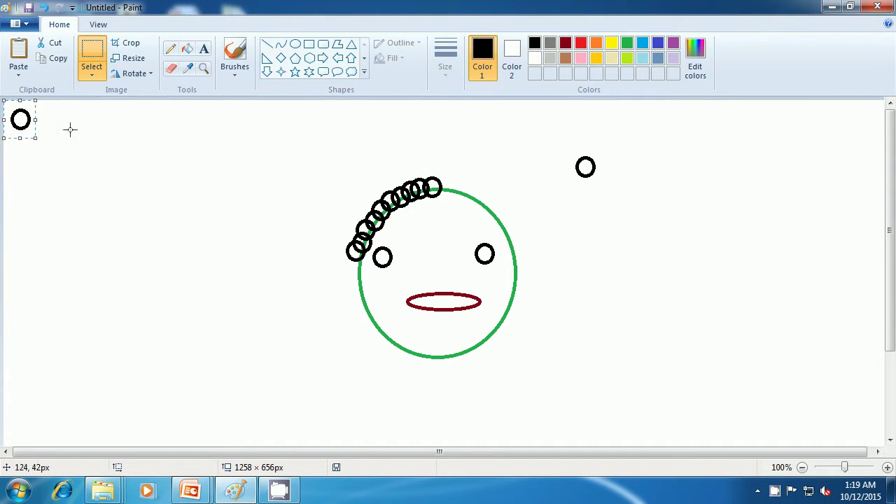
drag(20, 120, 444, 185)
click(448, 189)
key(ctrl+z)
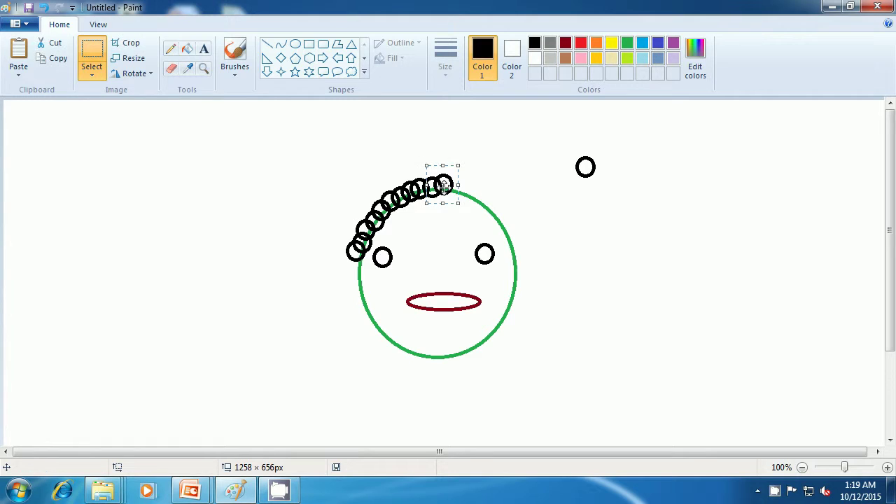
key(ctrl+v)
drag(20, 120, 460, 190)
click(460, 191)
key(ctrl+z)
key(ctrl+v)
drag(28, 122, 469, 195)
click(469, 195)
key(ctrl+z)
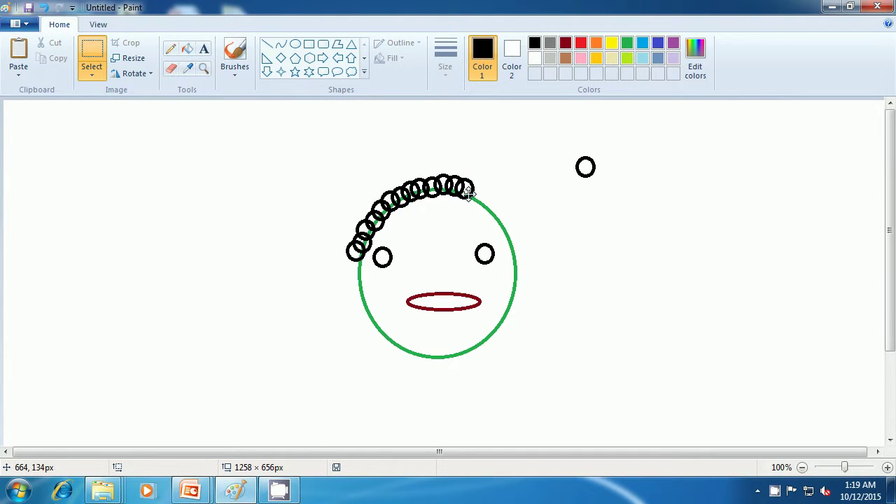
Paste seven more overlapping circles down the upper-right edge of the face, ending level with the right eye
key(ctrl+v)
drag(21, 119, 478, 200)
click(480, 201)
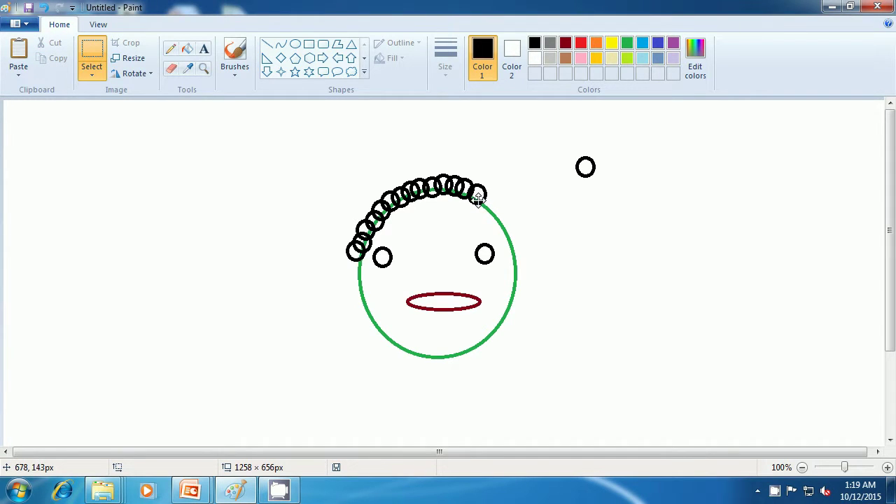
key(ctrl+z)
key(ctrl+v)
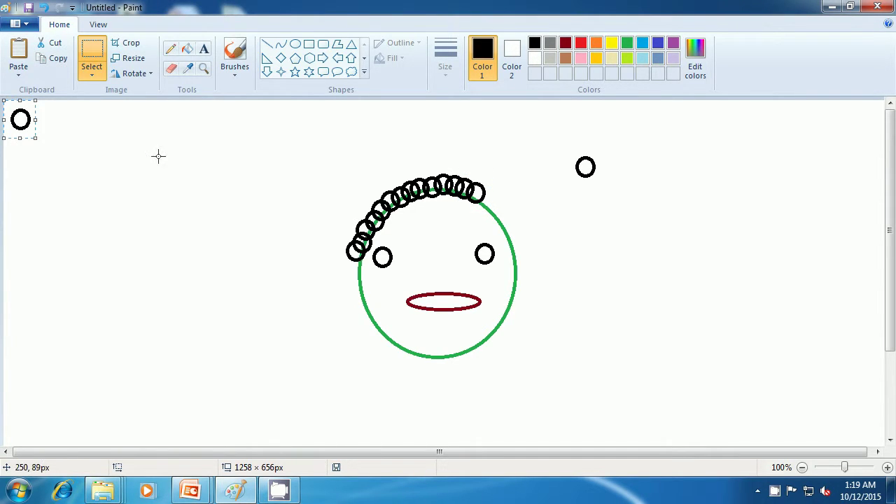
drag(20, 117, 485, 202)
click(484, 201)
key(ctrl+z)
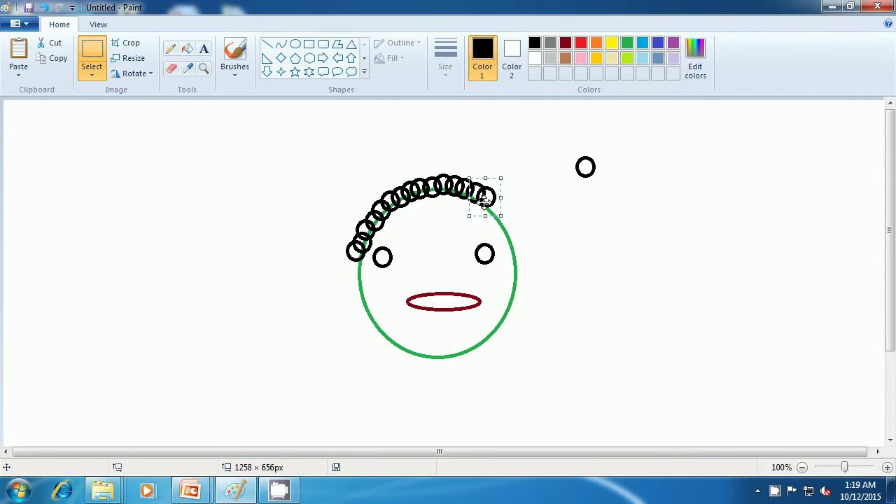
key(ctrl+v)
drag(16, 123, 487, 213)
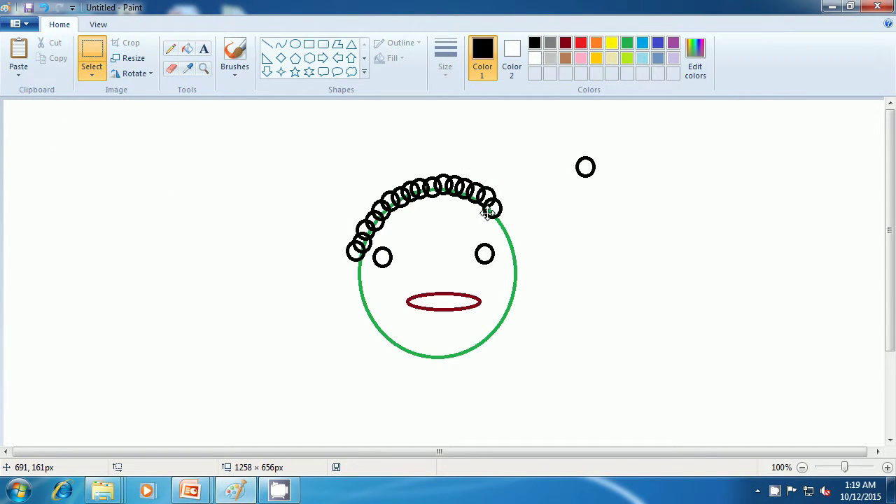
key(ctrl+v)
drag(24, 126, 503, 228)
key(ctrl+v)
drag(13, 126, 504, 239)
key(ctrl+v)
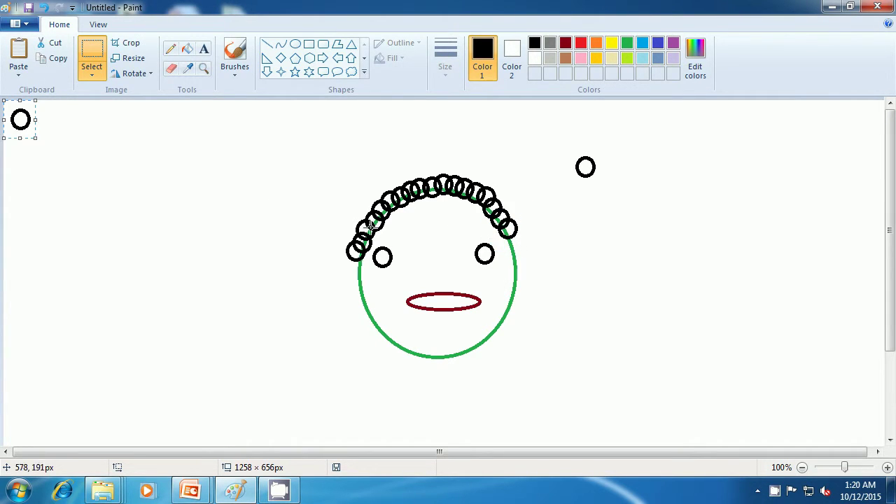
drag(23, 120, 514, 240)
key(ctrl+v)
drag(21, 120, 503, 256)
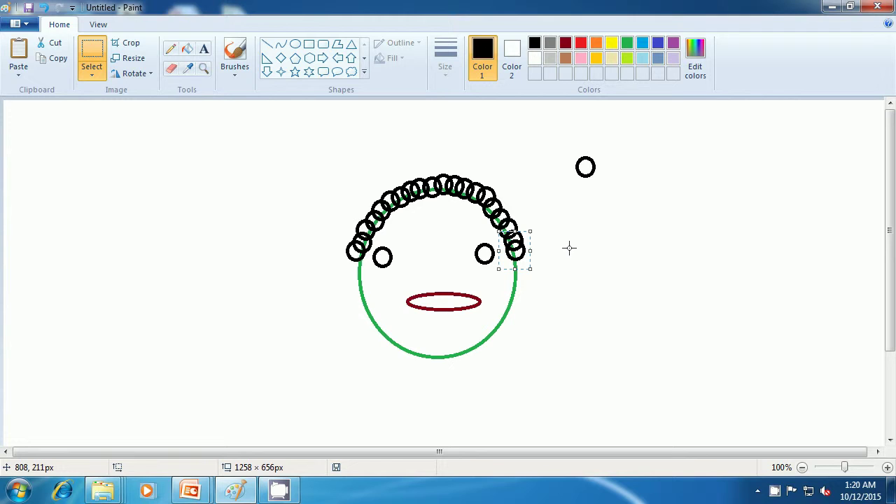
Start a second, outer row of hair curls by pasting four circles up the left side of the head
key(ctrl+v)
drag(36, 123, 356, 237)
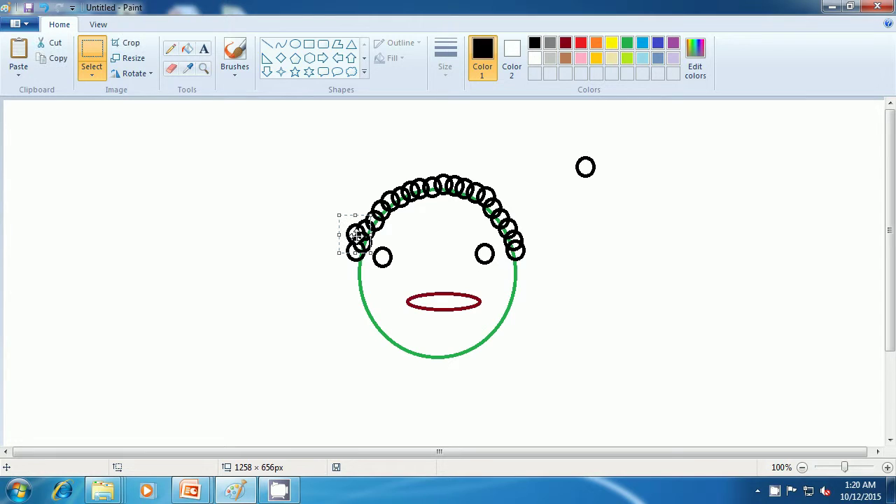
key(ctrl+v)
drag(17, 119, 348, 219)
key(ctrl+v)
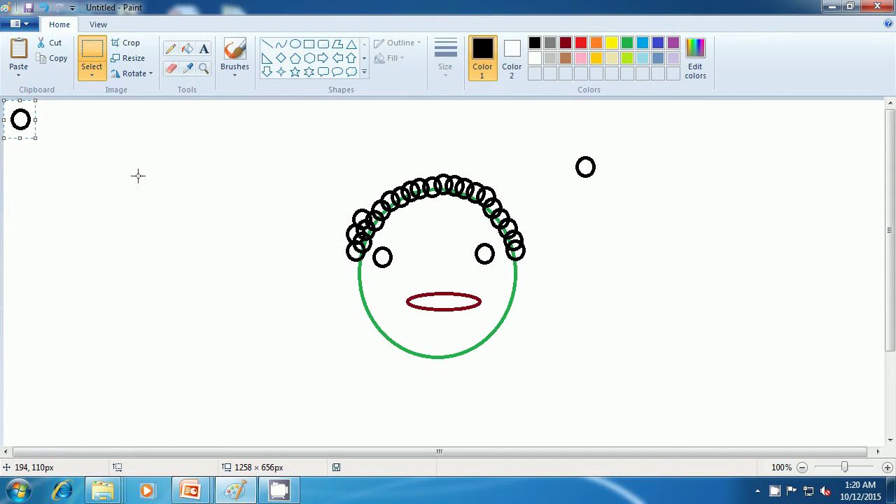
drag(10, 125, 364, 205)
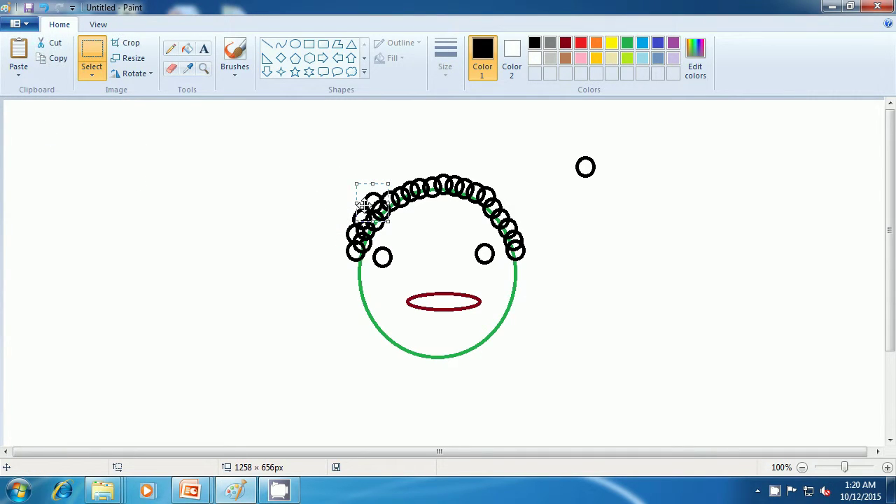
key(ctrl+v)
drag(20, 119, 389, 190)
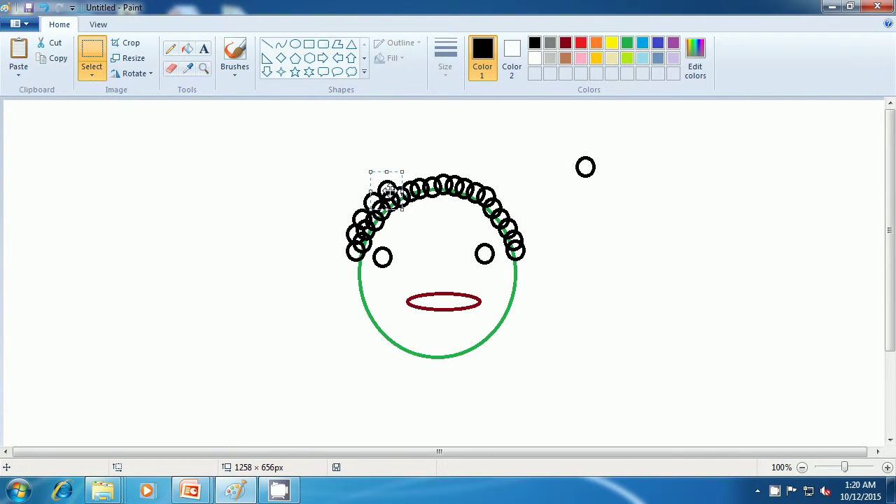
Extend the outer row of curls with four more pasted circles up to the top centre of the head
key(ctrl+v)
drag(21, 117, 401, 182)
key(ctrl+v)
drag(17, 123, 409, 181)
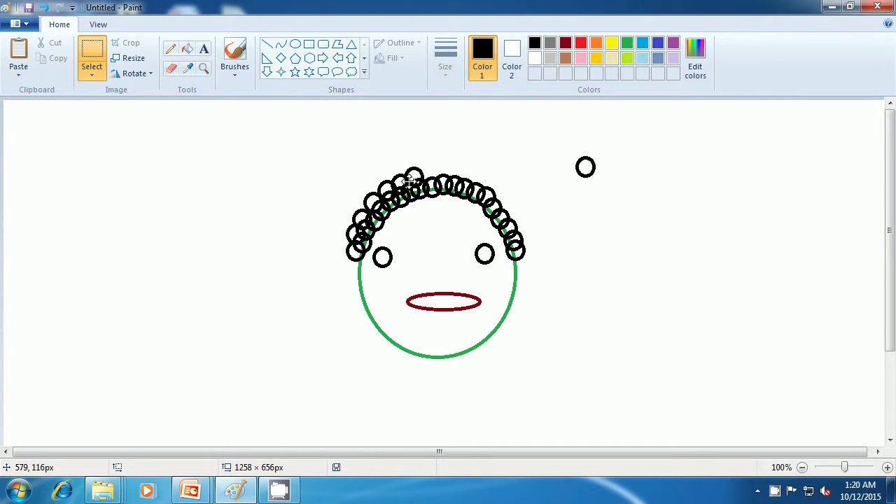
key(ctrl+v)
drag(18, 121, 424, 179)
key(ctrl+v)
drag(19, 122, 445, 179)
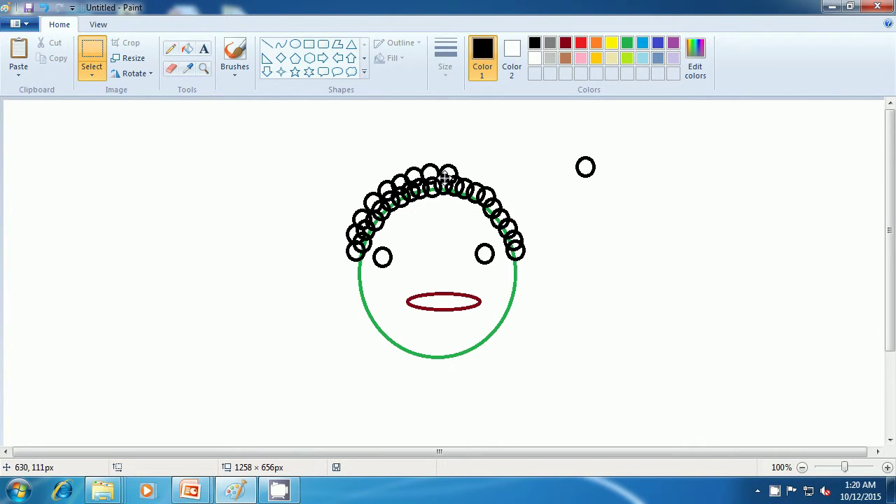
Paste four more circles in the outer curl row, from the top of the head toward its upper-right curve
key(ctrl+z)
key(ctrl+z)
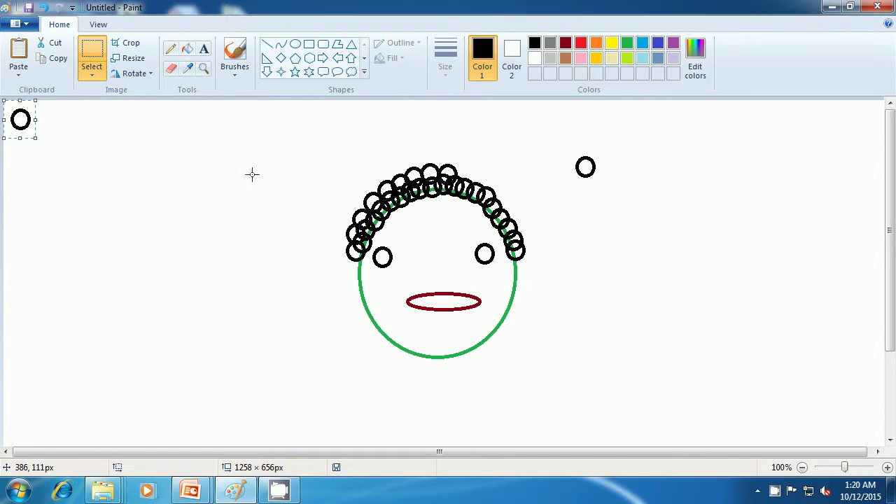
drag(40, 128, 463, 178)
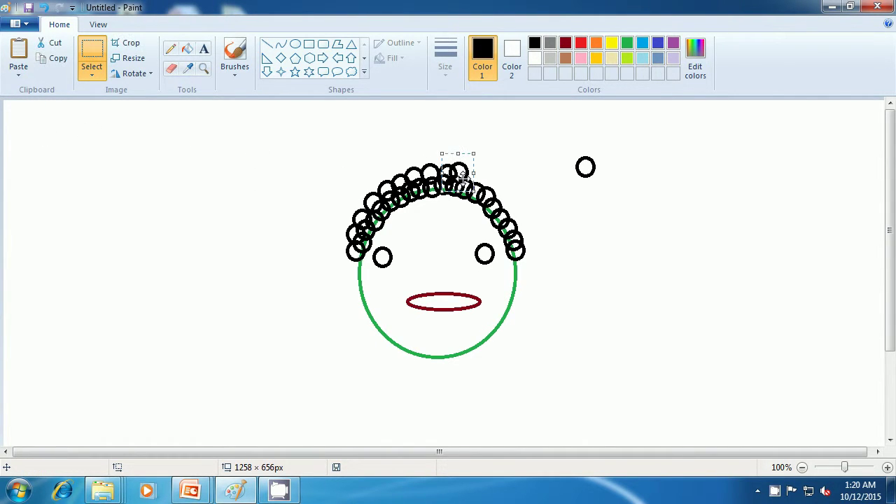
key(ctrl+v)
drag(19, 124, 469, 179)
key(ctrl+v)
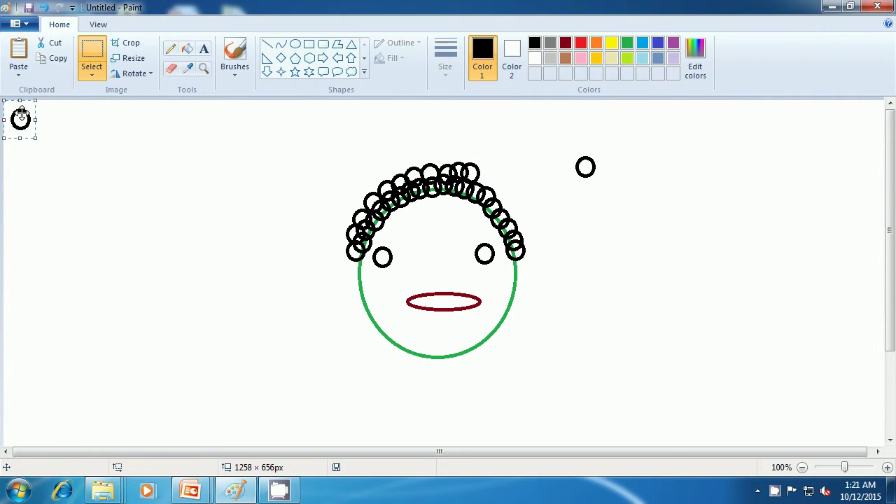
drag(20, 120, 481, 183)
key(ctrl+v)
drag(20, 120, 489, 187)
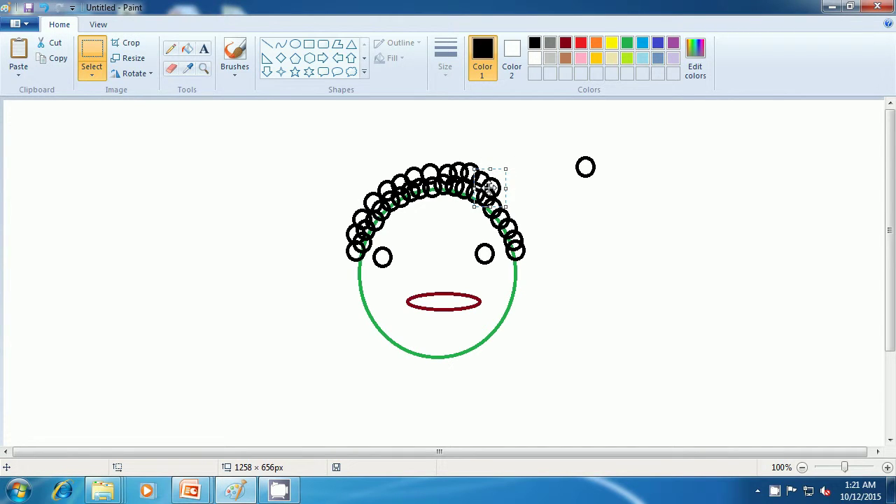
Complete the outer curl row with five pasted circles down the right side of the head, and deselect the last one
key(ctrl+v)
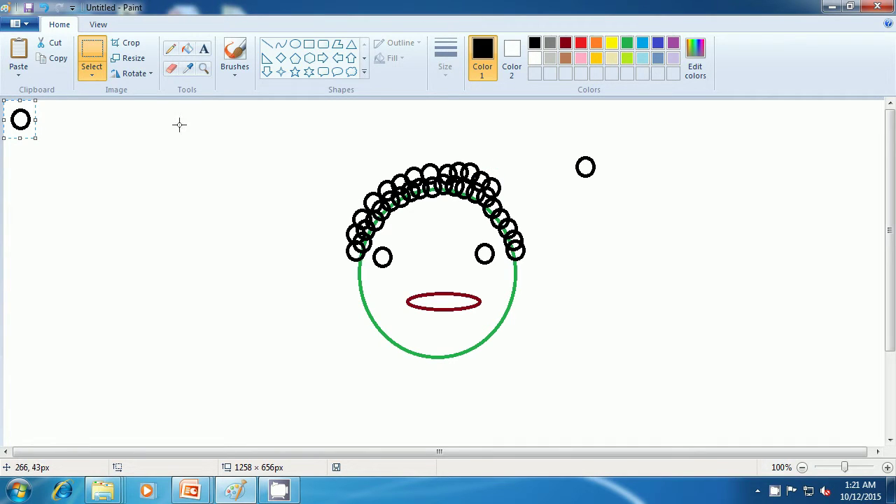
drag(33, 124, 512, 203)
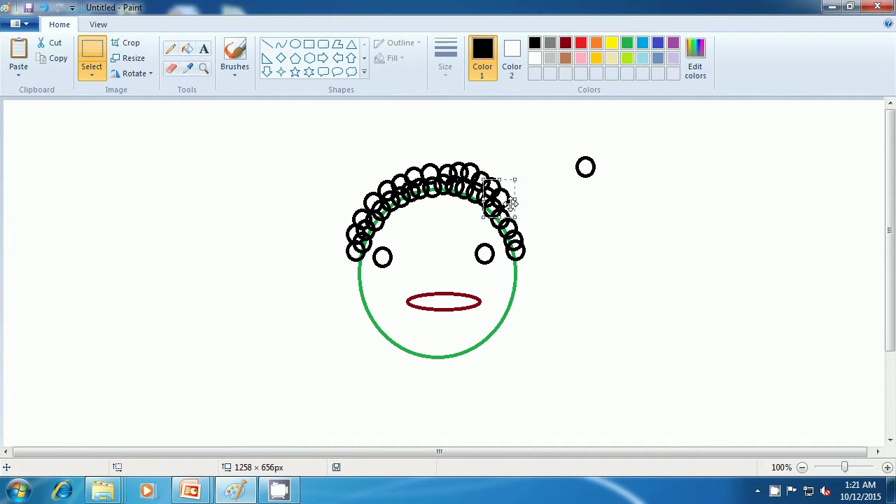
key(ctrl+v)
drag(20, 119, 503, 214)
key(ctrl+v)
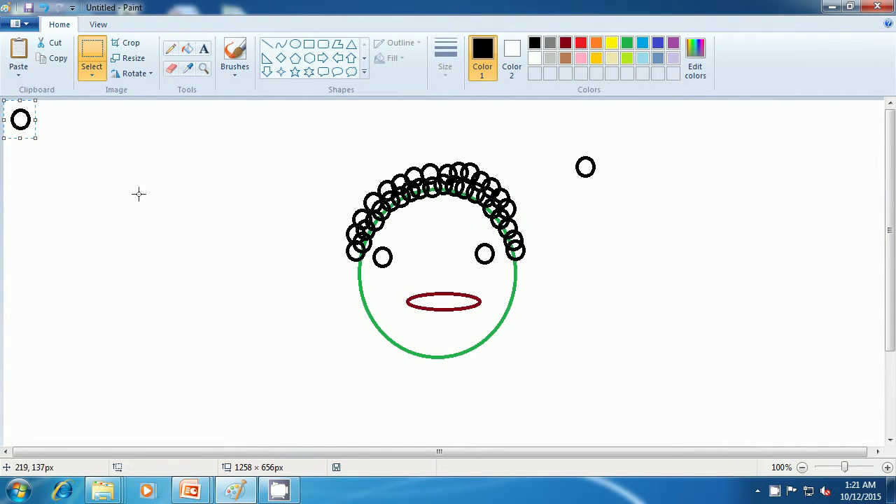
drag(20, 119, 514, 220)
key(ctrl+v)
drag(31, 131, 517, 237)
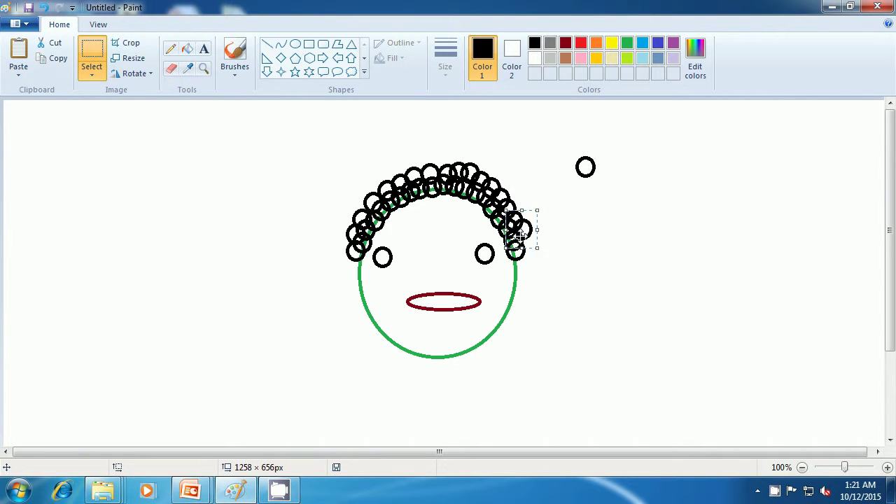
key(ctrl+v)
drag(21, 123, 524, 245)
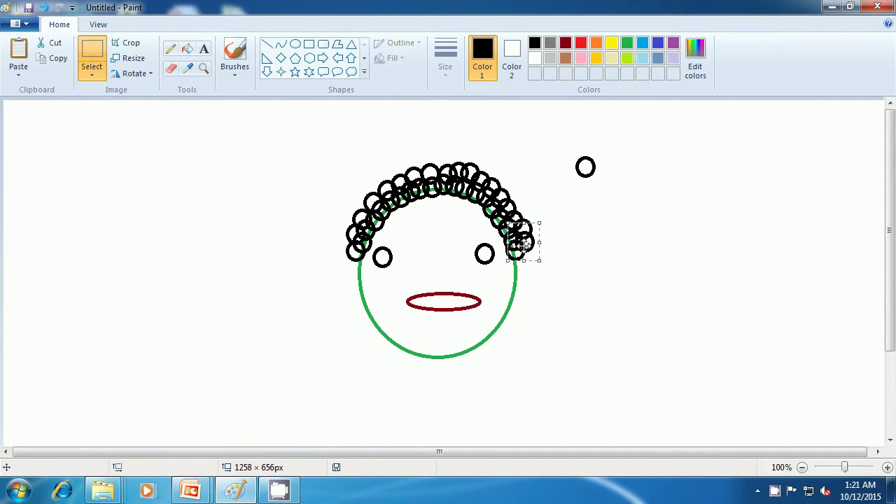
click(593, 245)
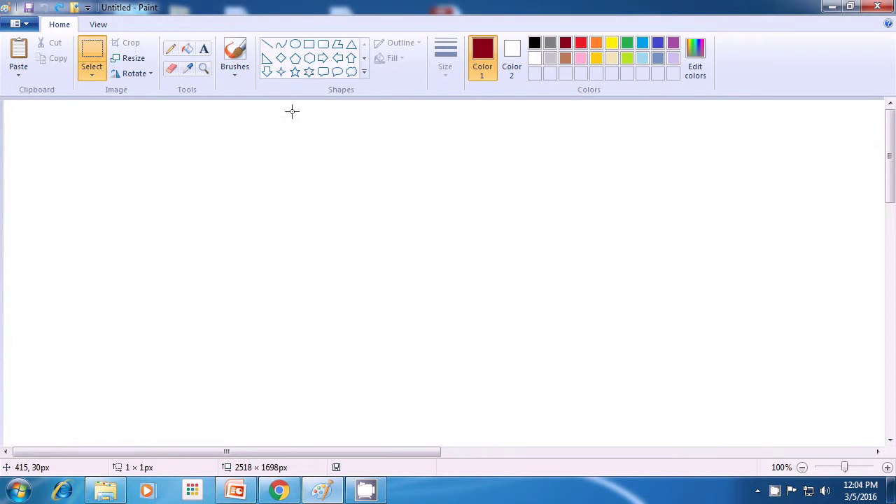
Draw a large black circle with the Oval shape near the middle of the blank canvas
click(295, 45)
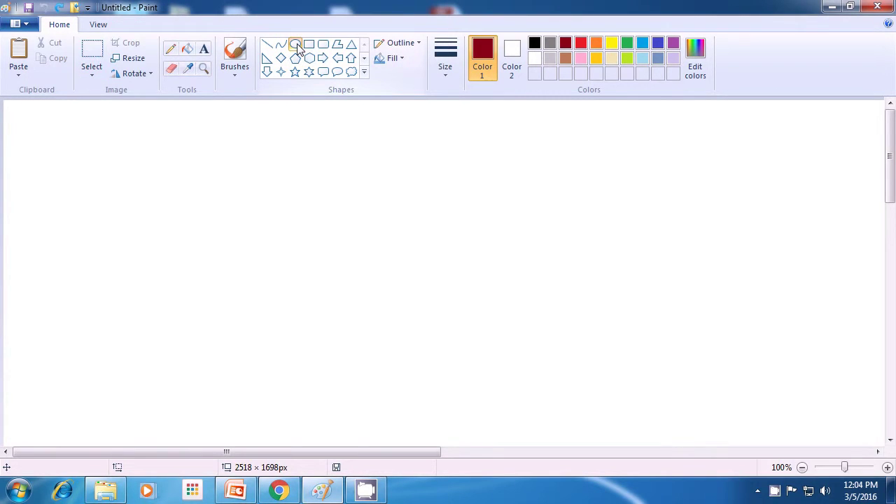
click(534, 45)
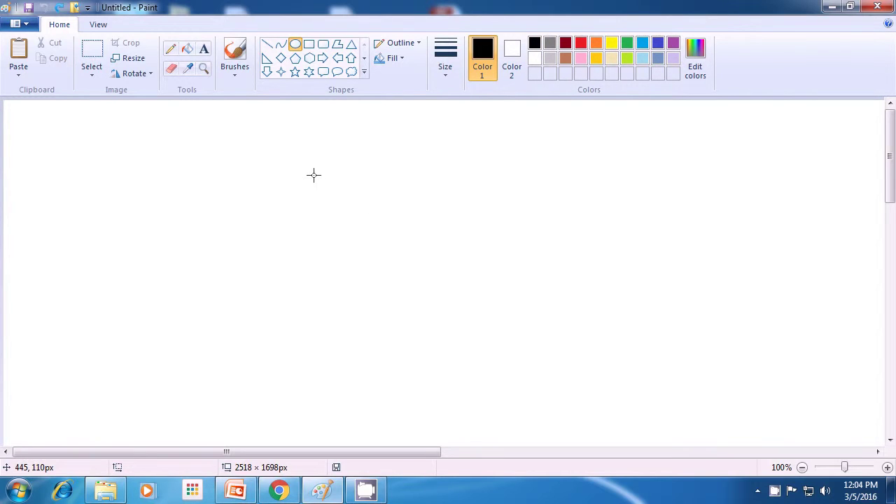
drag(323, 179, 513, 367)
click(570, 337)
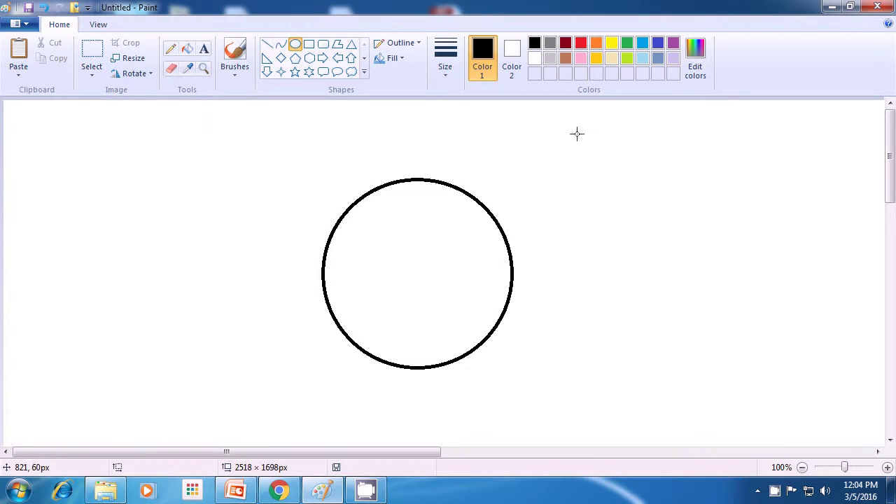
Draw a dark red oval with solid color fill, about 128 × 156 px, overlapping the black circle's upper-left edge
click(565, 45)
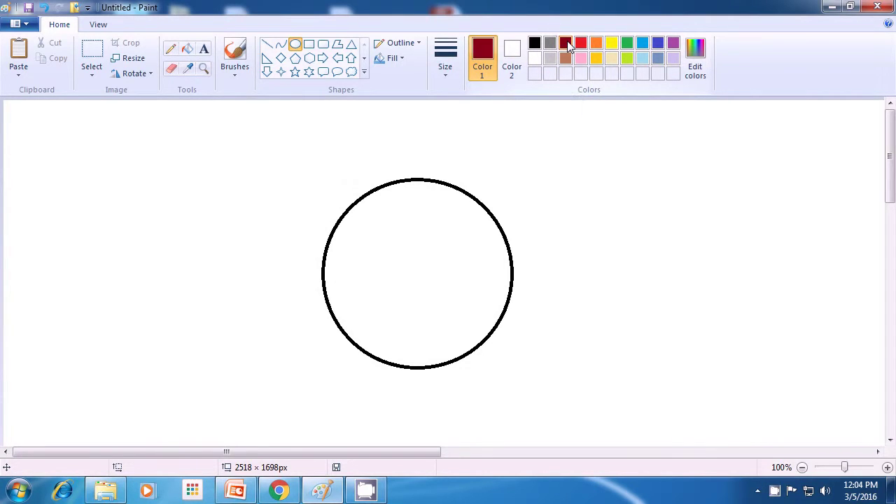
click(398, 60)
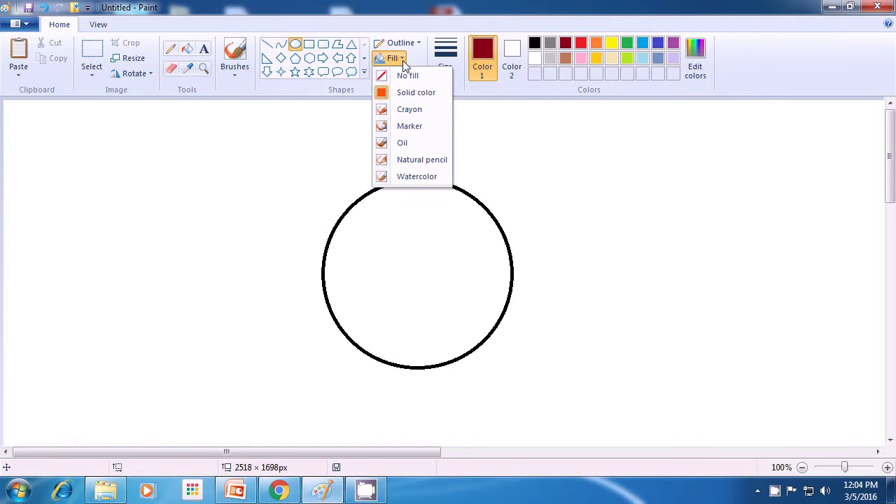
click(415, 93)
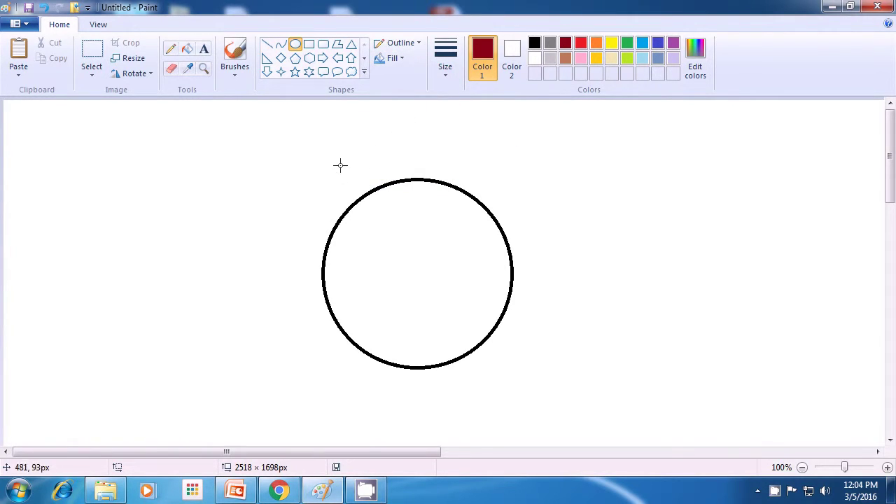
drag(340, 155, 430, 264)
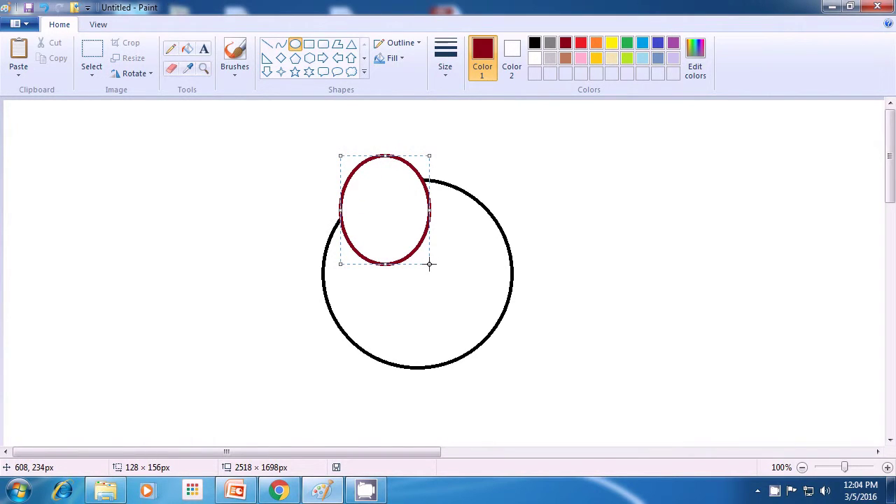
click(470, 262)
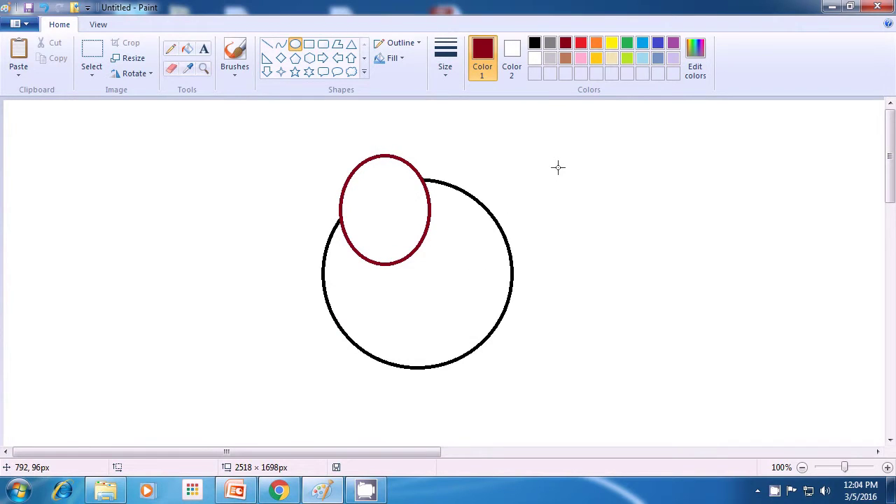
Draw a turquoise oval about 115 × 64 px across the black circle's left edge, overlapping the bottom of the dark red oval
click(640, 46)
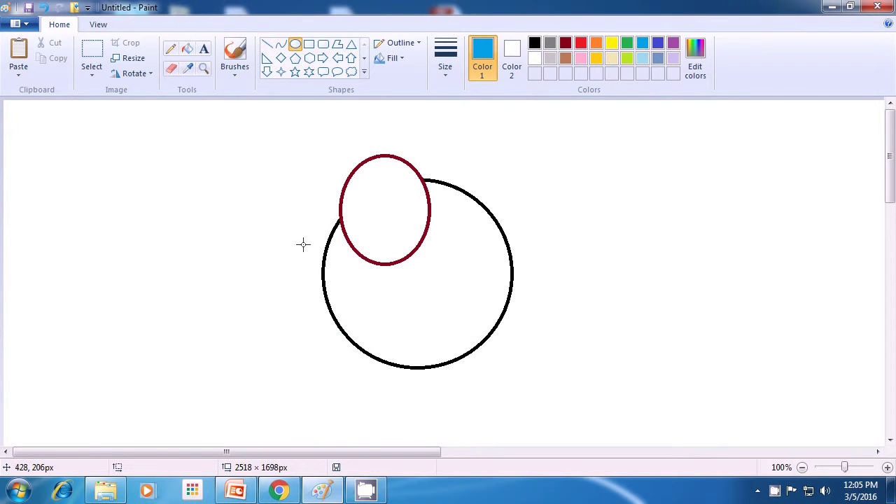
drag(302, 246, 388, 304)
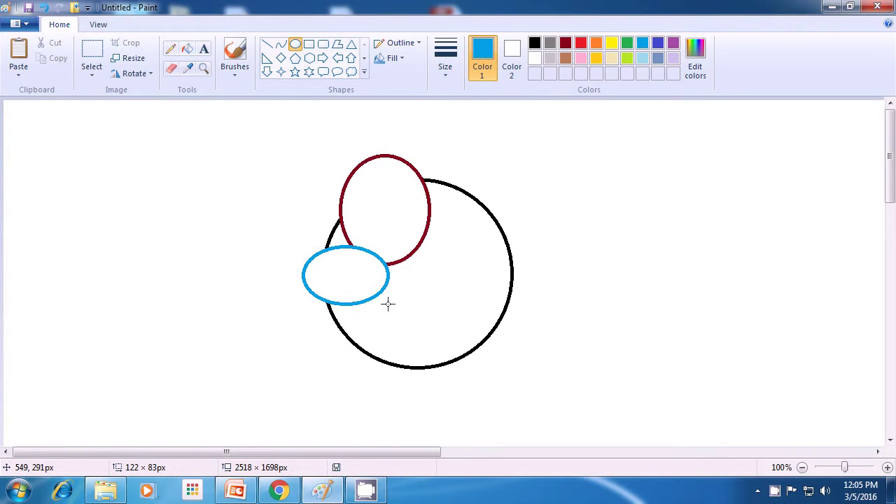
drag(388, 304, 381, 306)
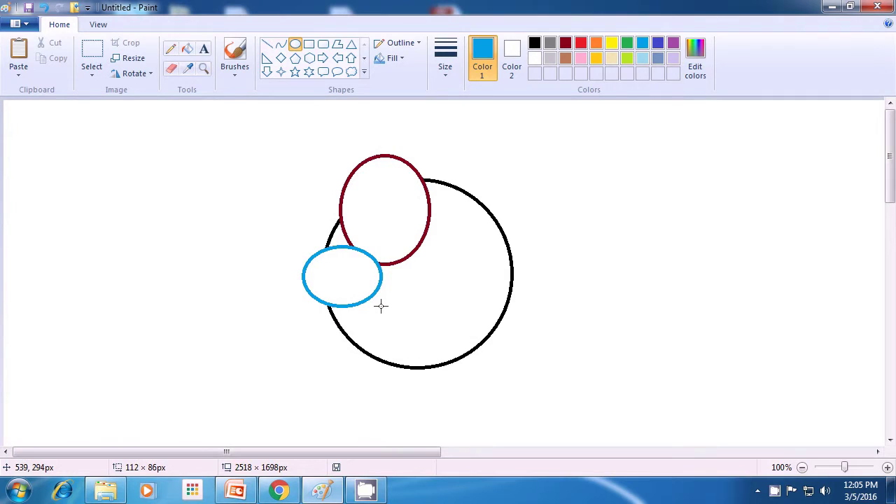
drag(381, 306, 383, 290)
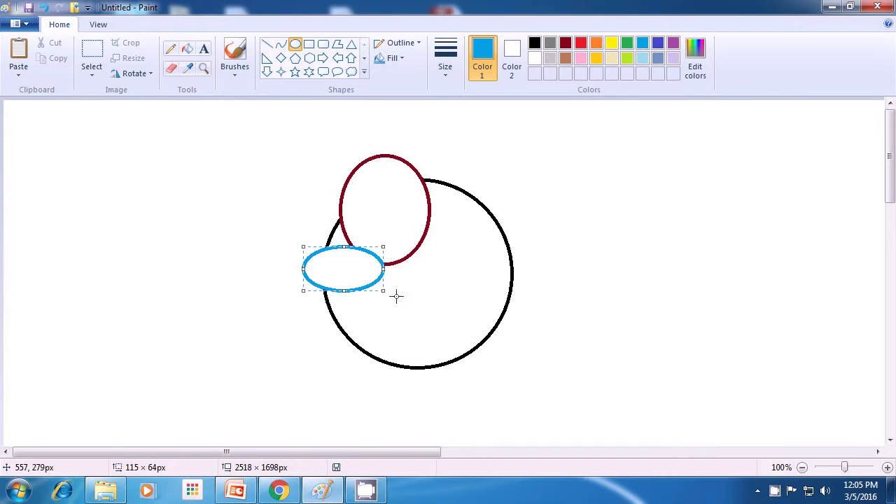
click(420, 305)
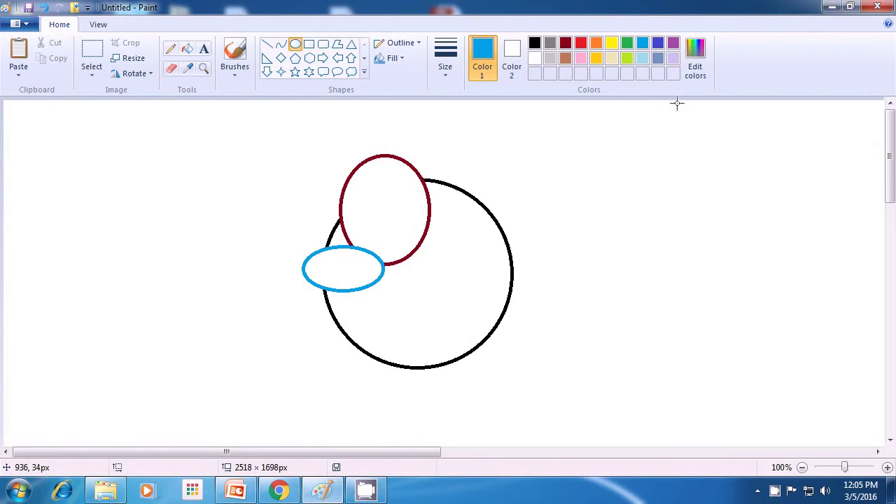
Draw a small indigo circle about 54 × 52 px over the dark red oval's lower-right edge
click(659, 43)
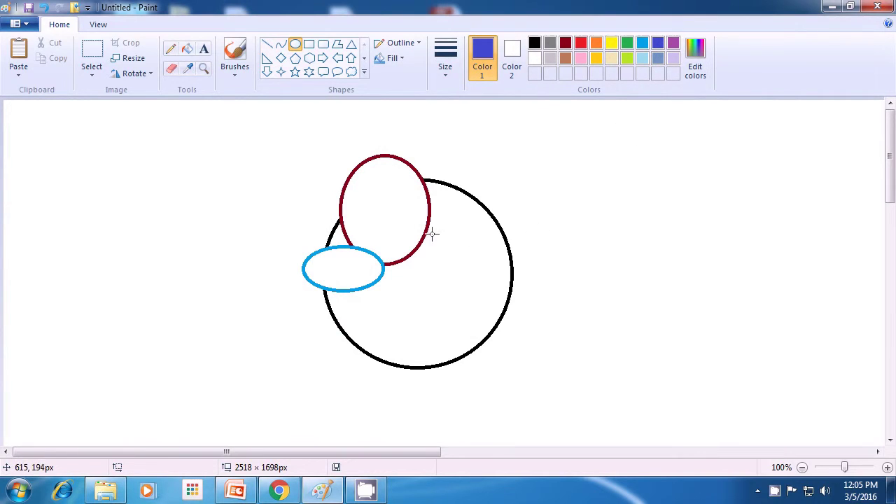
drag(417, 212, 455, 244)
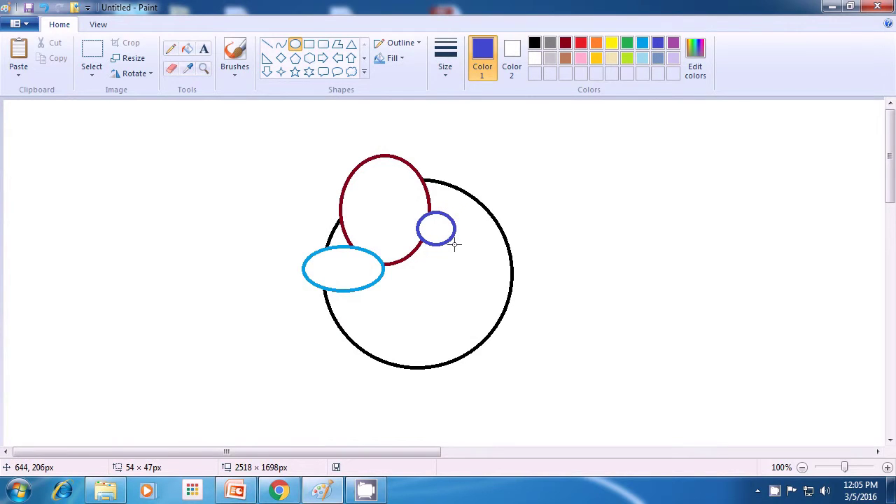
drag(454, 244, 455, 248)
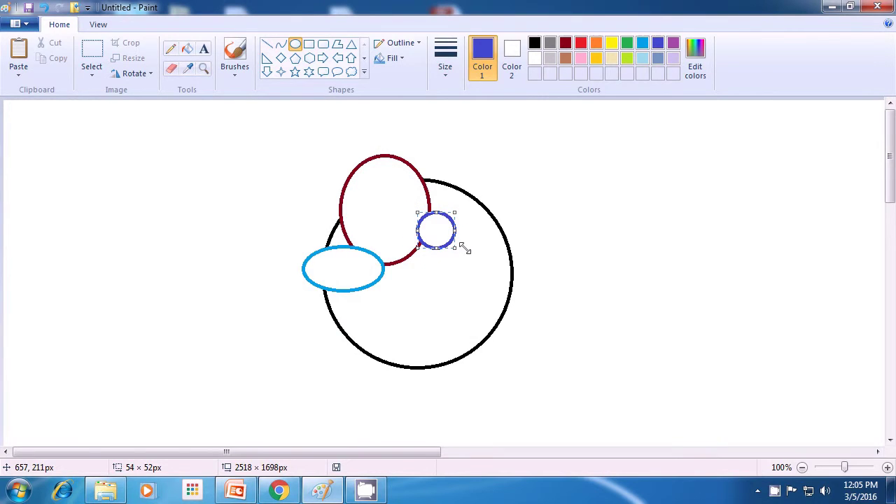
click(546, 232)
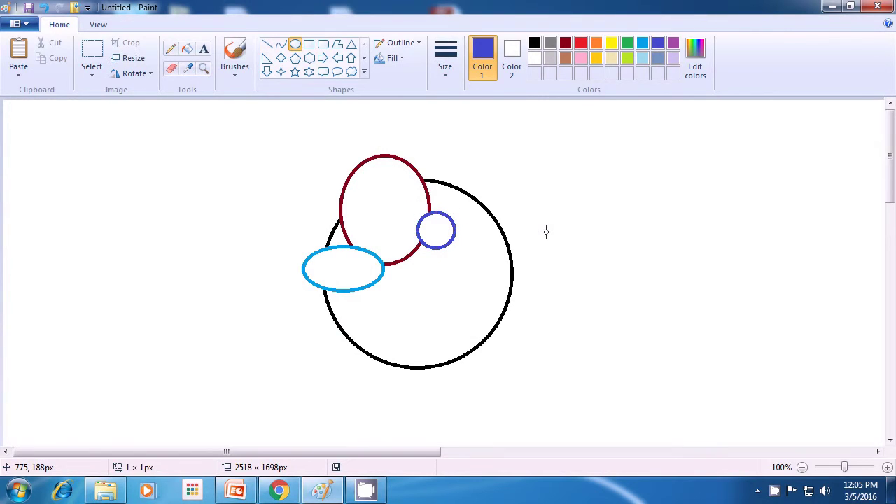
Draw a tall, narrow purple oval about 47 × 225 px from inside the dark red oval down past the black circle's bottom edge
click(673, 46)
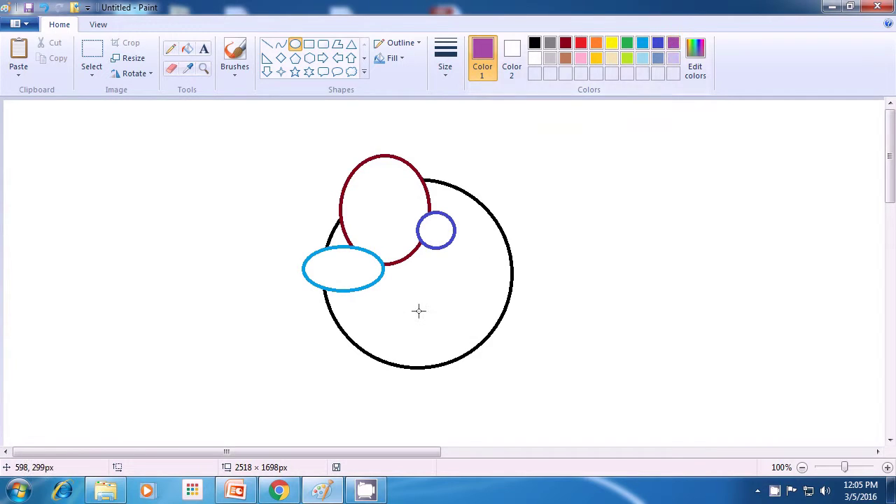
drag(380, 218, 413, 376)
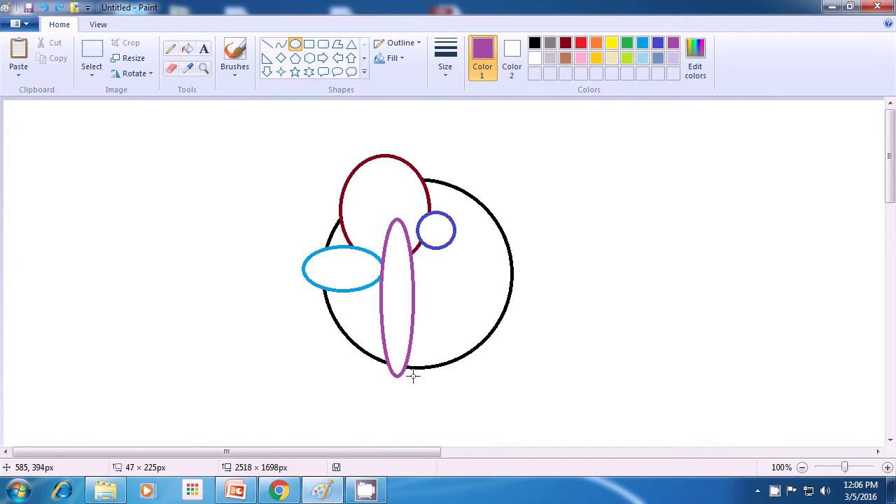
drag(413, 376, 413, 376)
click(500, 383)
Draw a small lime oval about 32 × 53 px across the black circle's upper-right edge
click(629, 59)
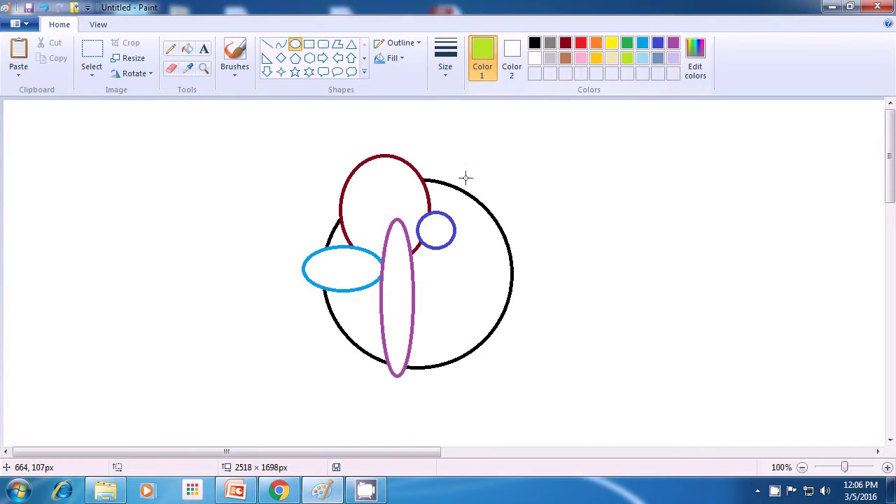
drag(451, 171, 472, 208)
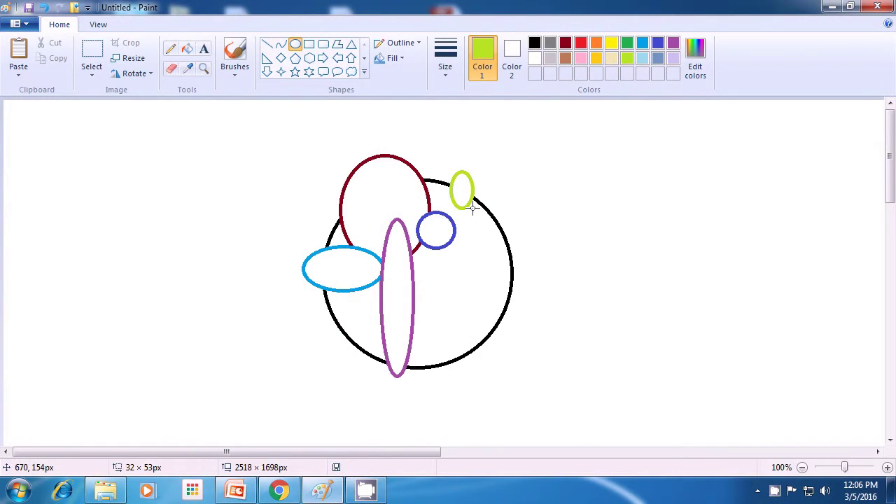
click(578, 192)
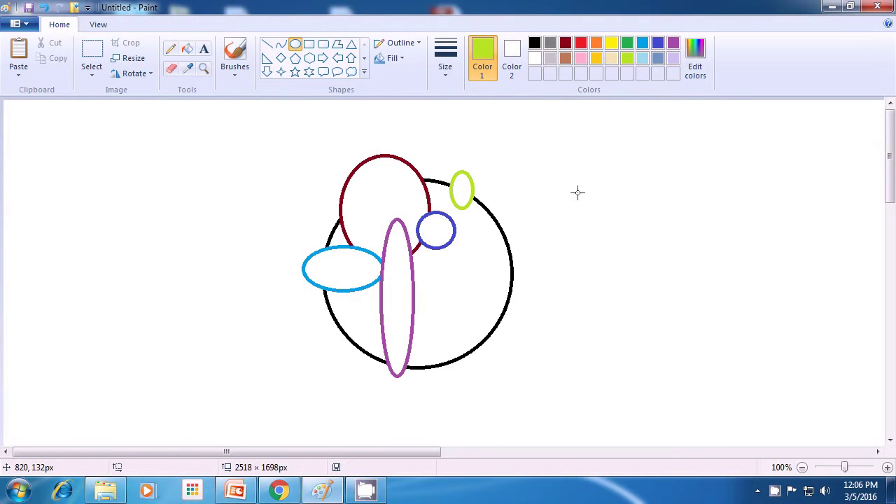
Draw a flat blue-gray oval about 130 × 43 px across the black circle's right edge
click(658, 58)
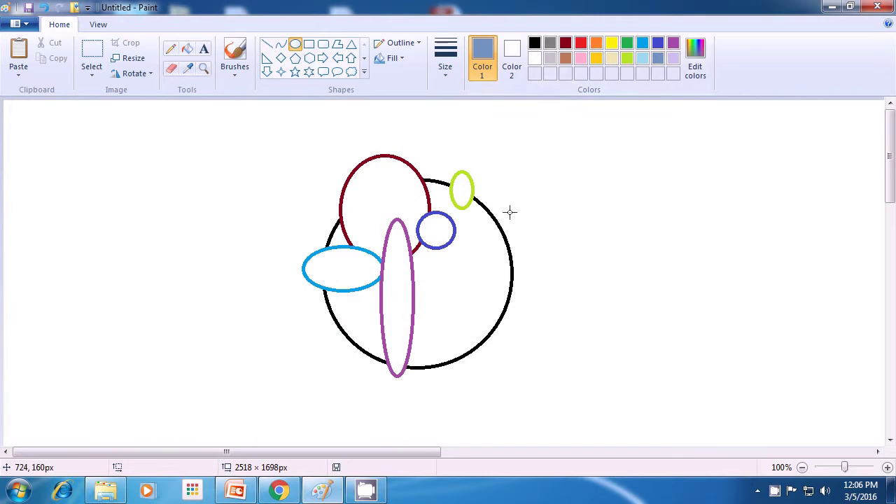
drag(477, 221, 568, 249)
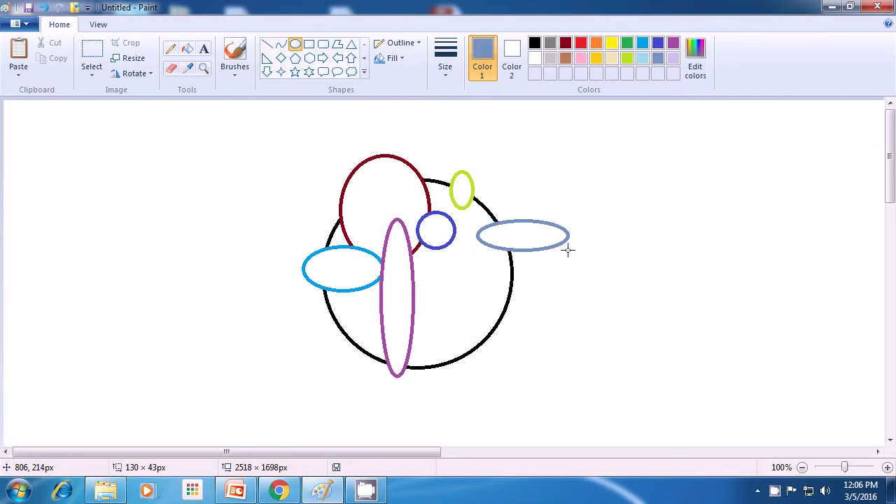
drag(568, 250, 569, 250)
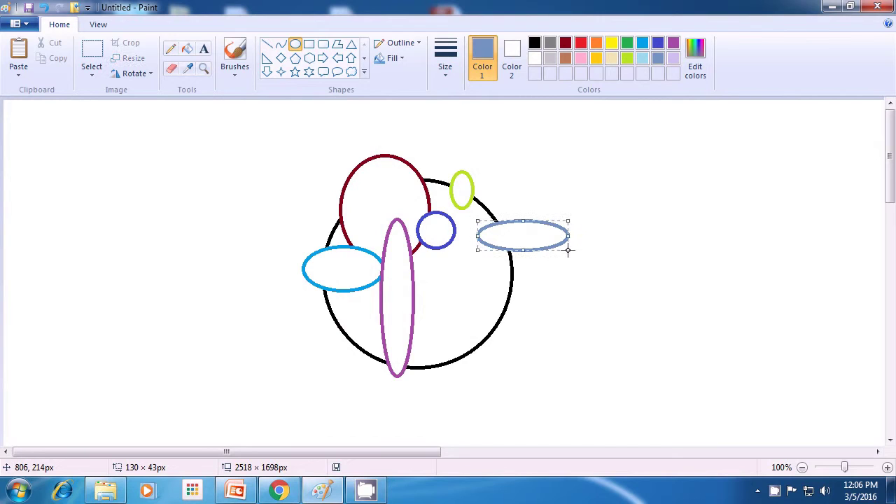
click(646, 261)
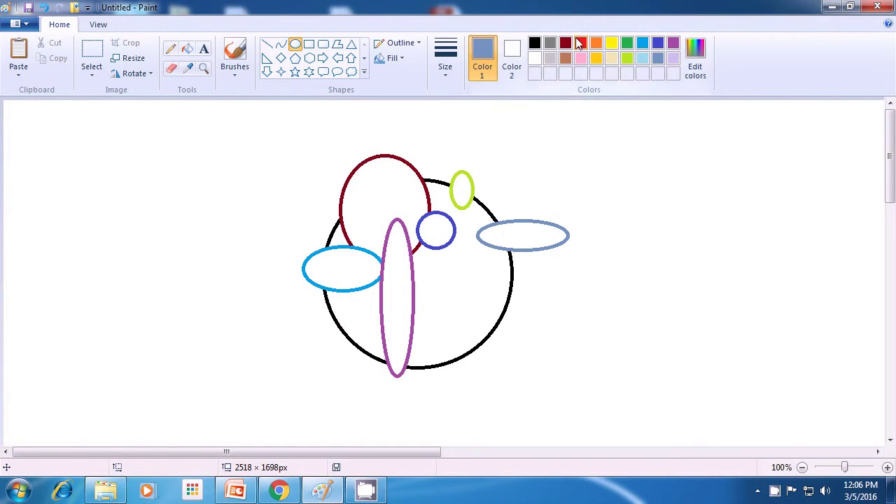
Draw a red oval about 109 × 133 px over the black circle's lower-right edge
click(580, 44)
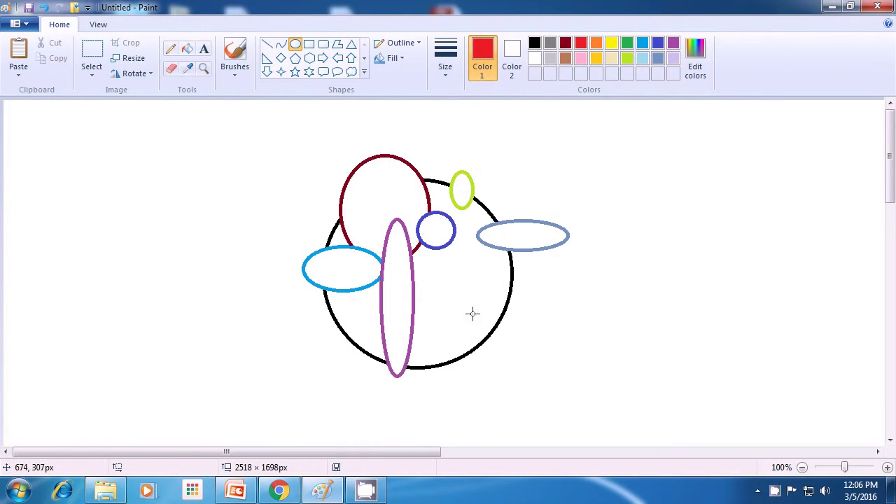
drag(450, 295, 526, 387)
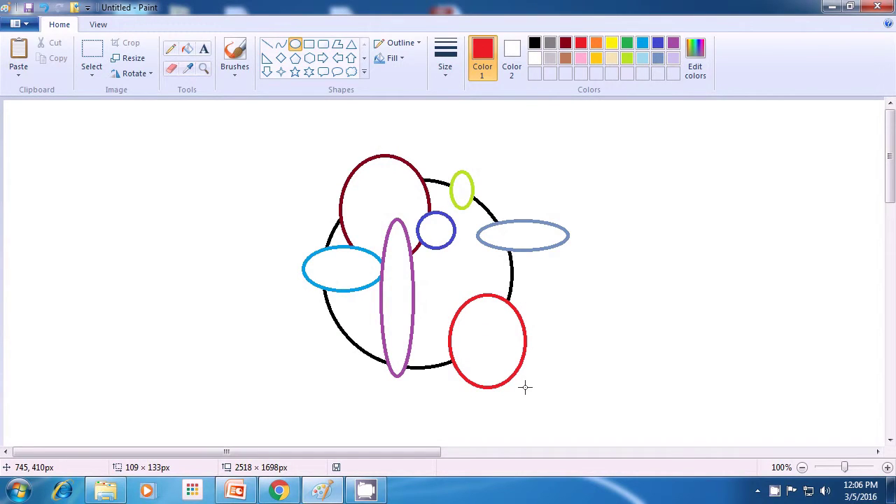
drag(526, 387, 525, 386)
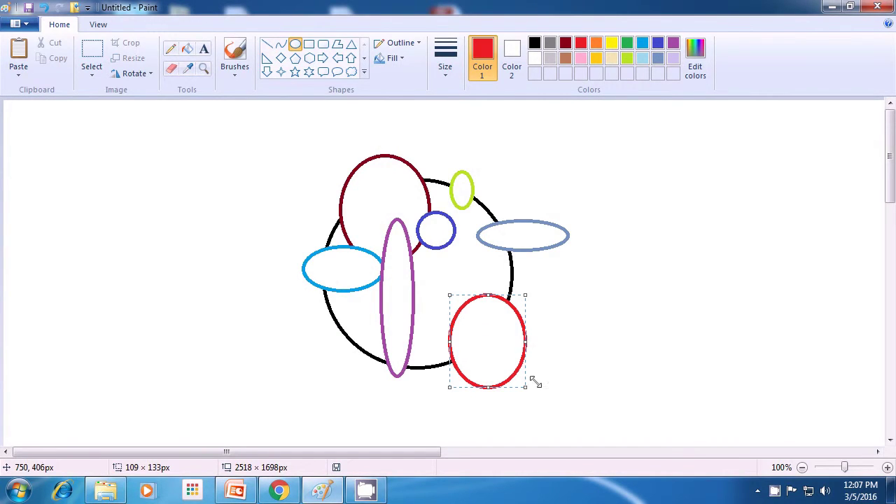
click(606, 341)
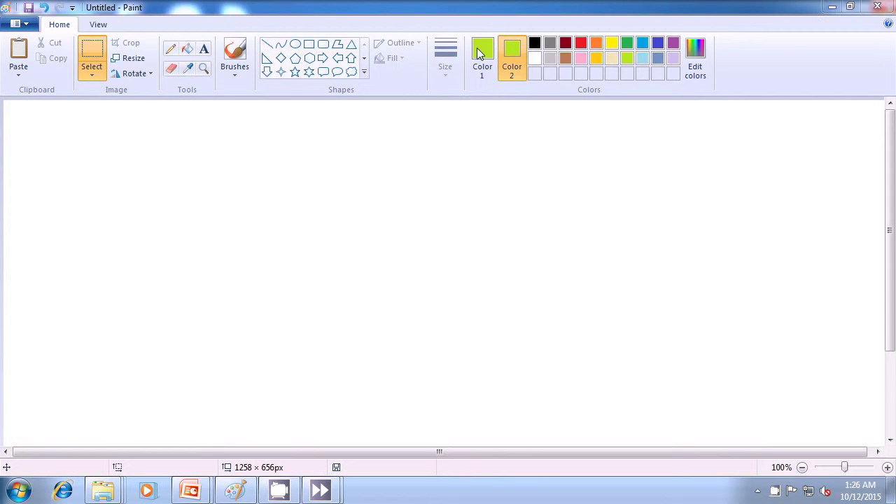
Draw a large lime oval with solid color fill, about 247 × 301 px, near the middle of the blank canvas
click(507, 53)
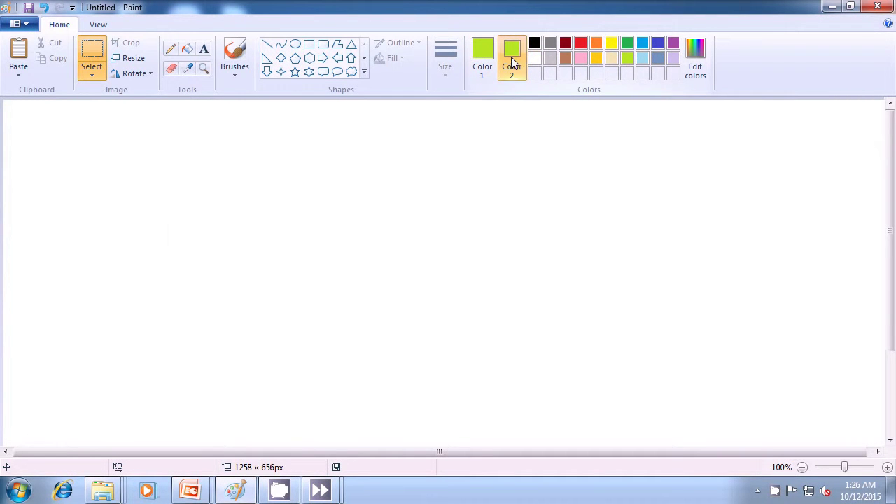
click(295, 46)
click(396, 59)
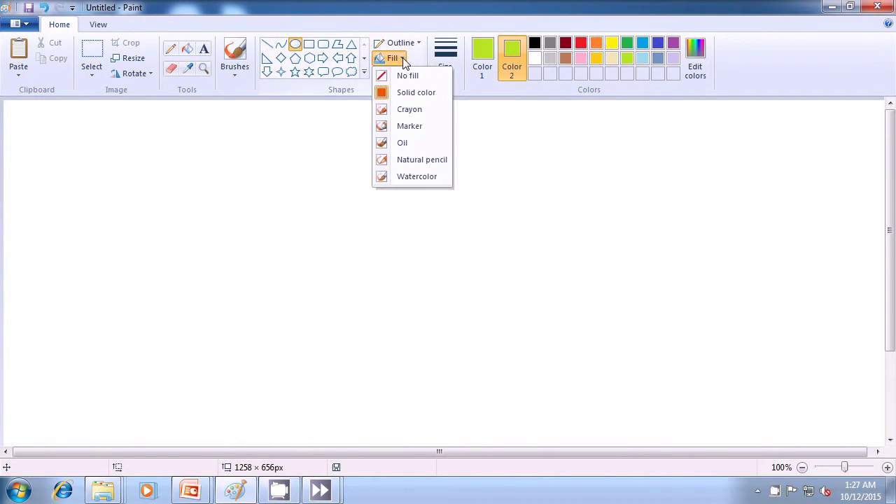
click(394, 93)
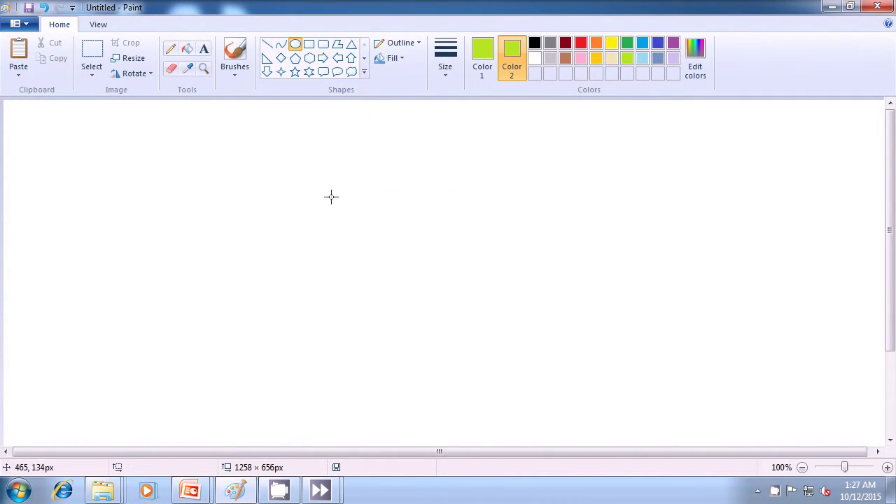
drag(353, 196, 526, 408)
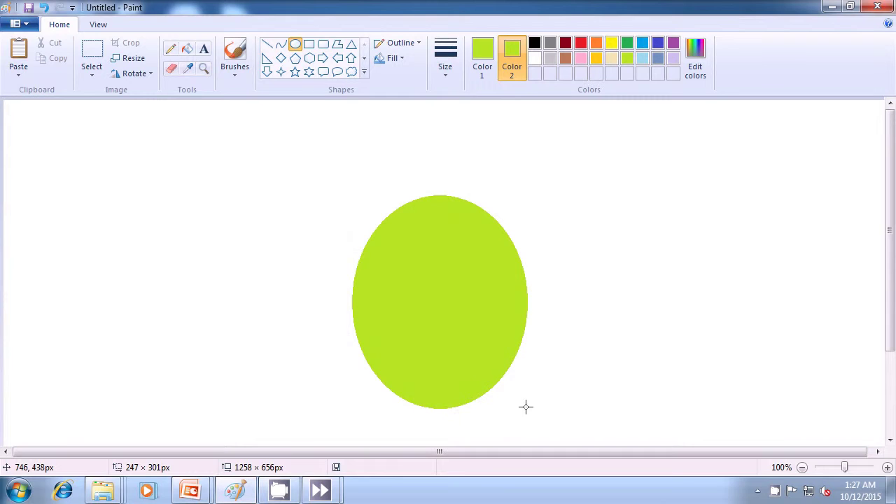
drag(526, 408, 525, 408)
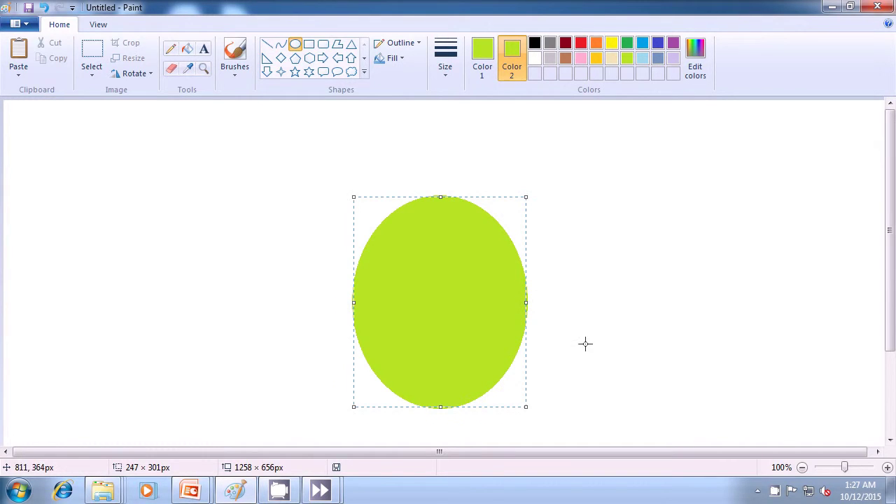
click(607, 326)
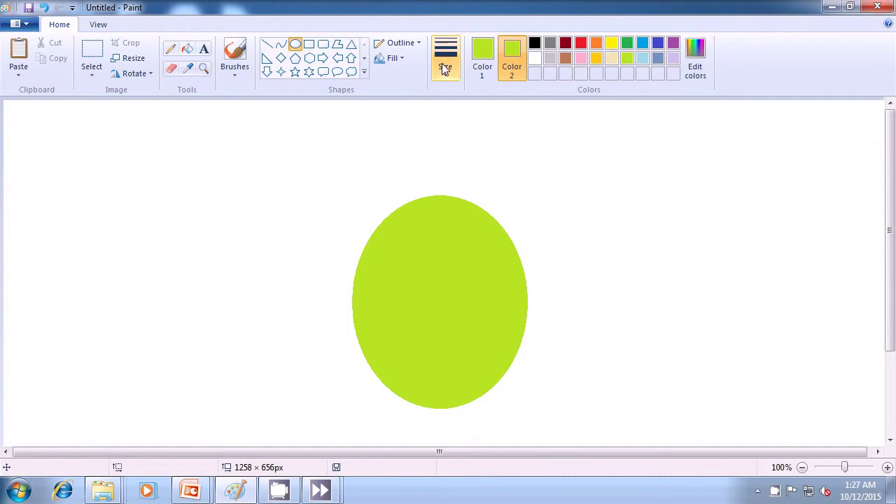
Set Color 1 and Color 2 to indigo and draw a wide oval about 303 × 68 px across the lime oval's top
click(476, 57)
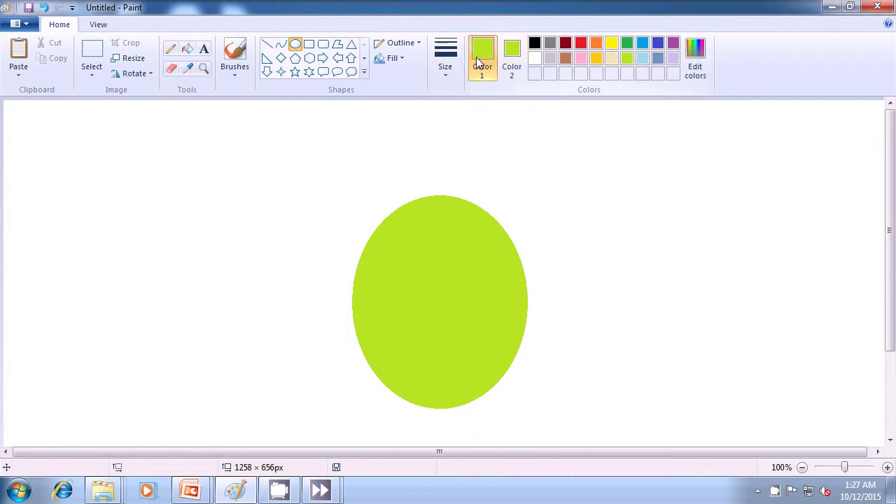
click(659, 44)
click(513, 57)
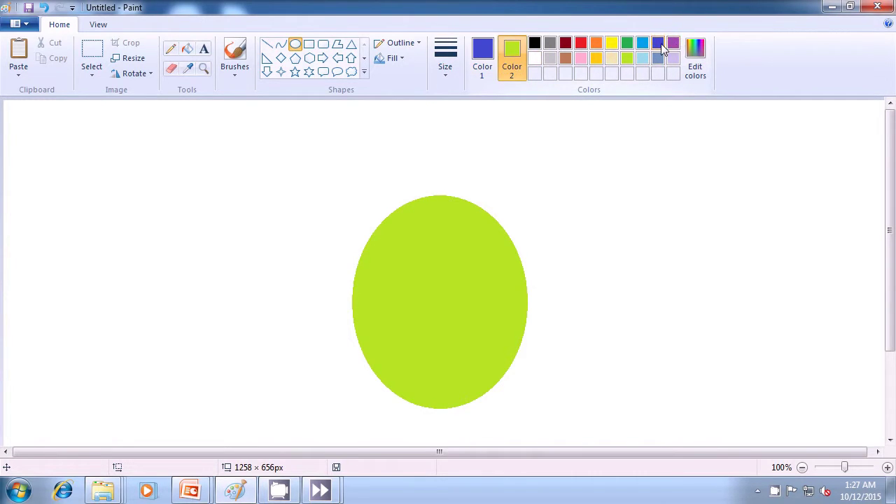
click(661, 44)
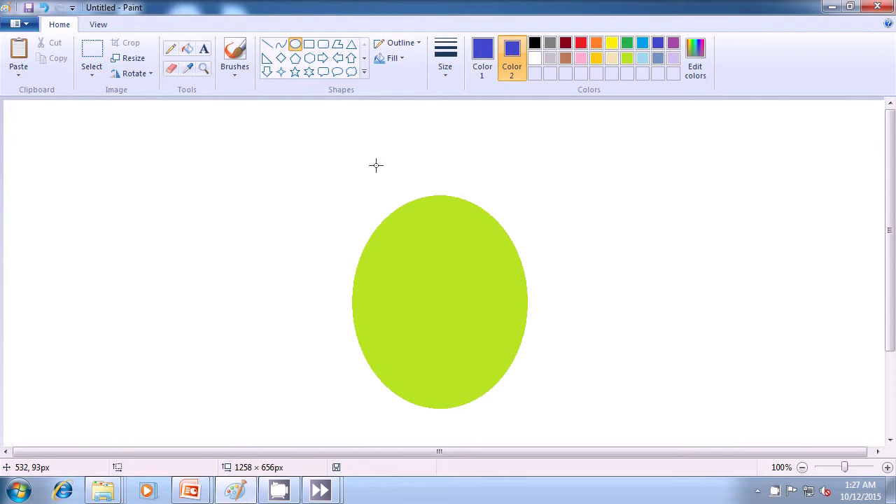
drag(360, 162, 572, 210)
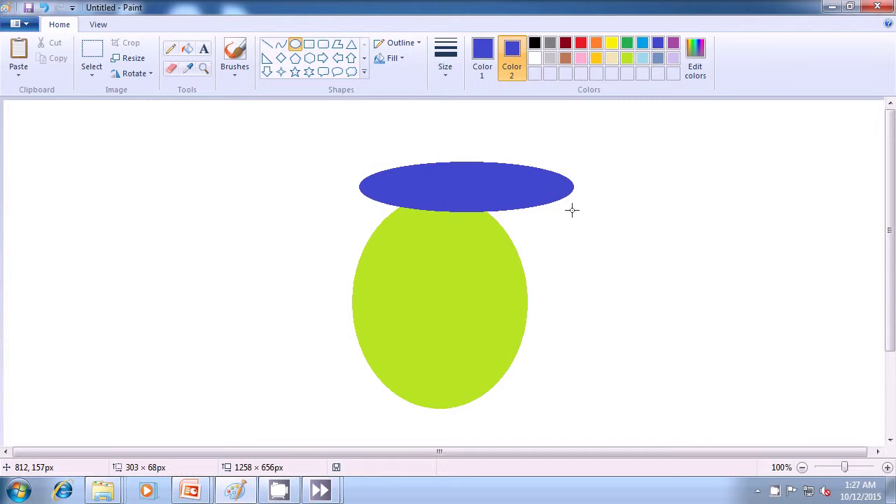
drag(572, 210, 572, 211)
click(643, 219)
Set both colors to gold and draw a narrow upright oval about 28 × 107 px in the lime oval's lower-left part
click(598, 57)
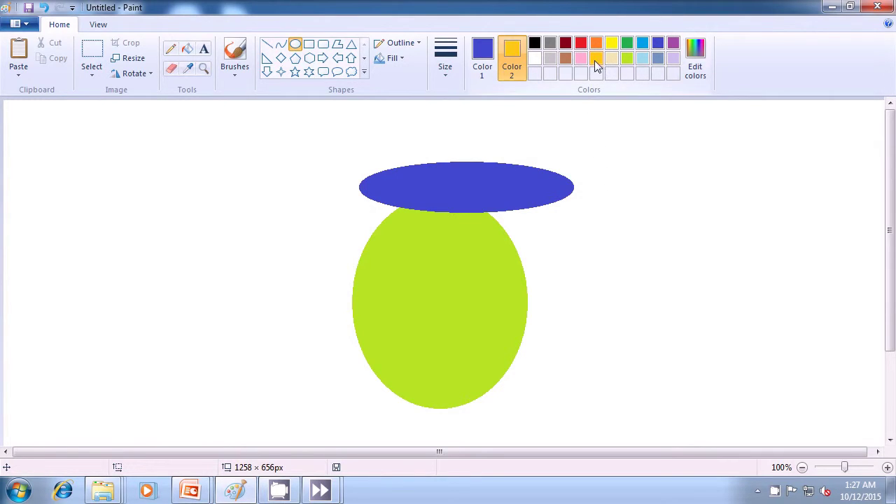
click(482, 56)
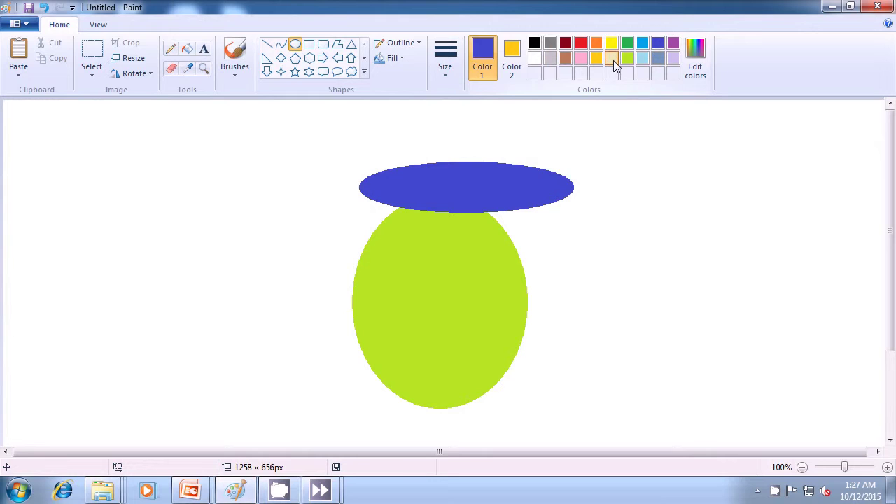
click(613, 60)
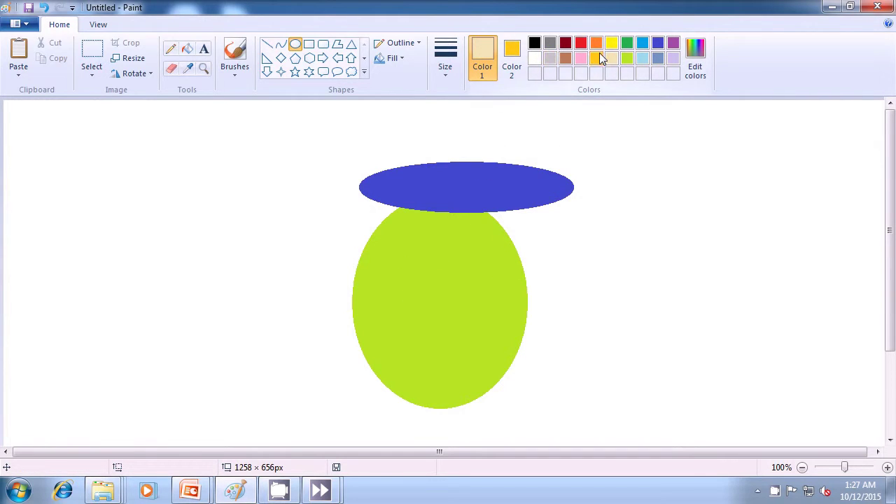
click(595, 59)
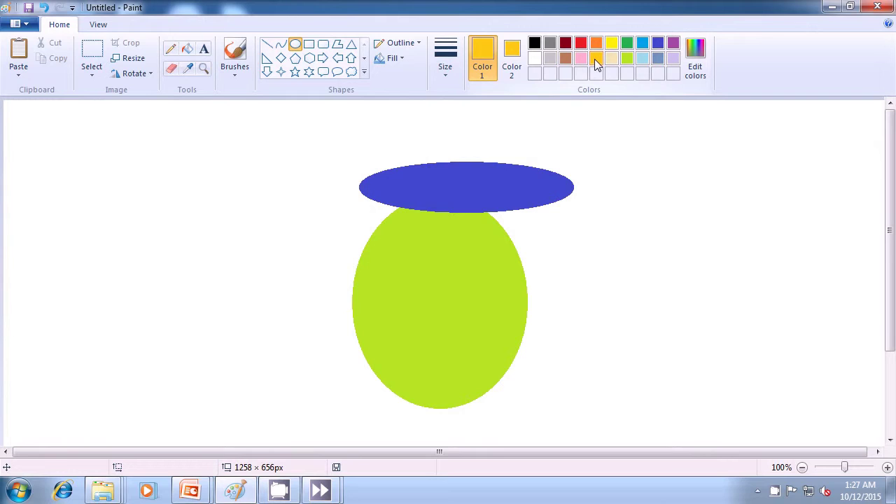
drag(404, 298, 422, 372)
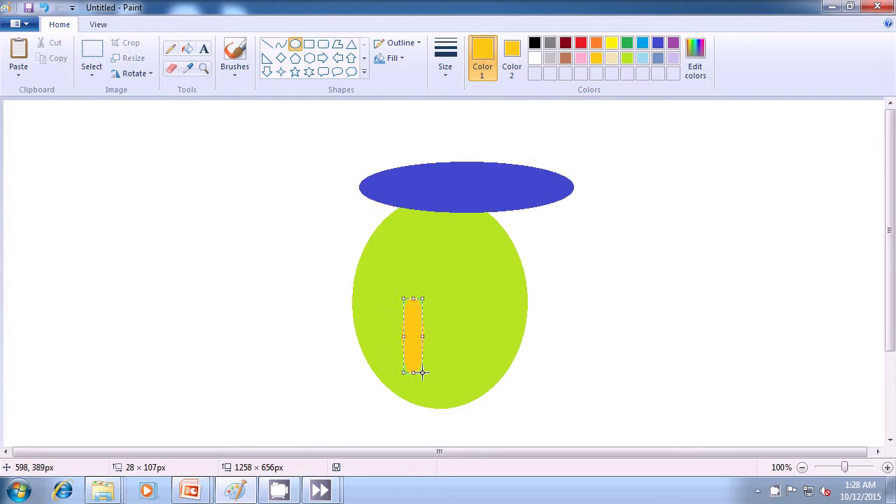
click(568, 310)
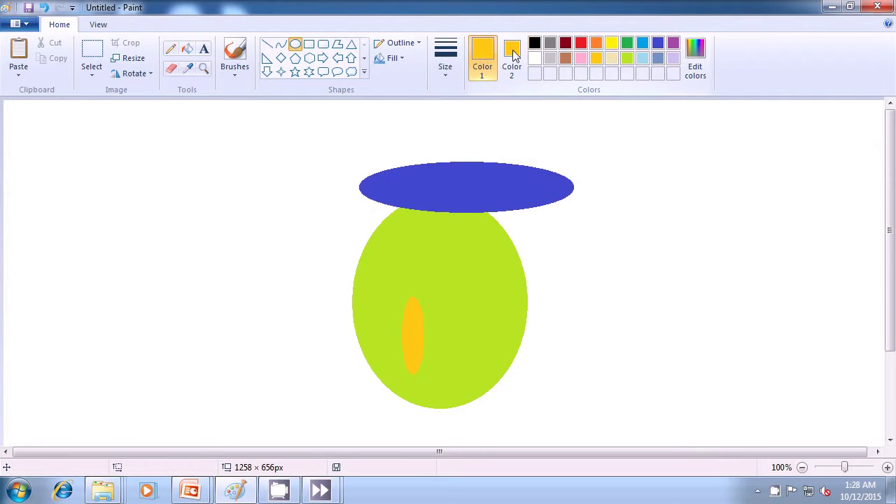
Set both colors to black and draw a small flat oval near the lime oval's bottom, to the lower right of the gold oval
click(535, 44)
click(511, 57)
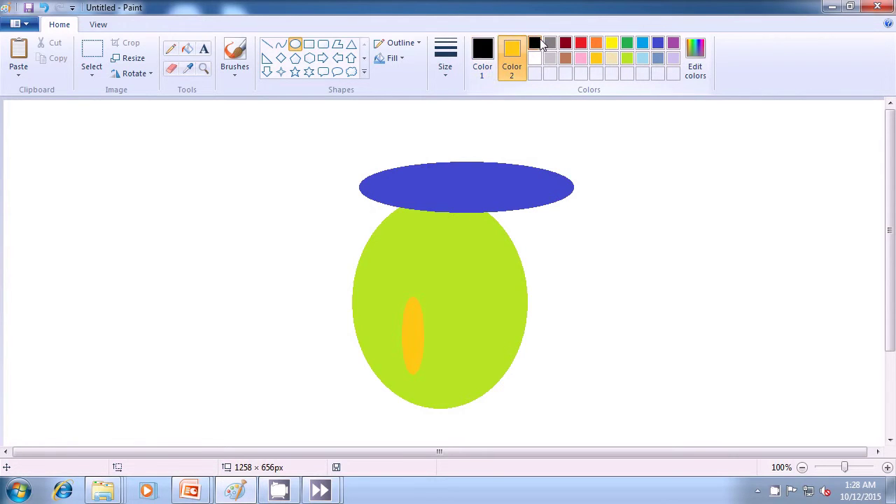
click(535, 44)
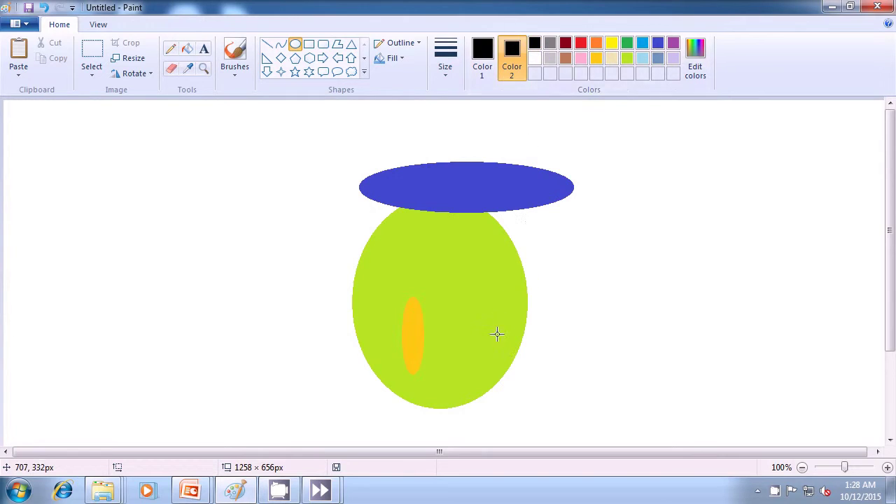
drag(446, 372, 482, 377)
click(570, 372)
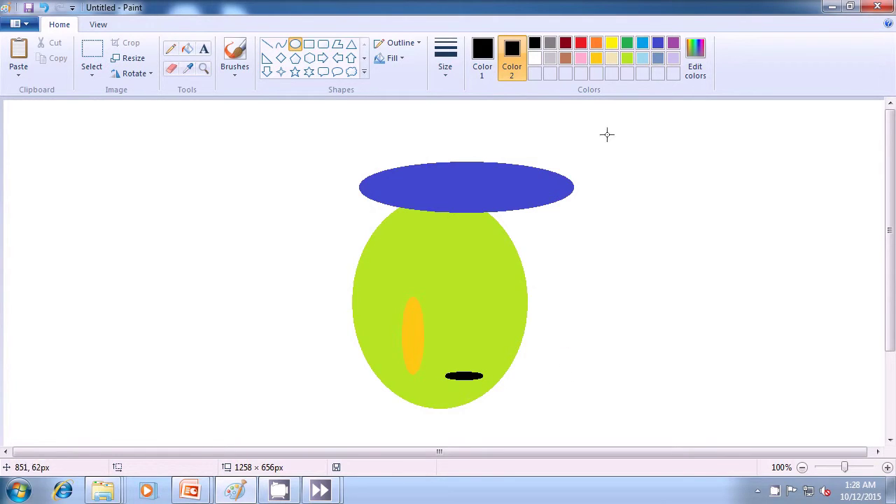
Set both colors to turquoise and draw a horizontal oval across the lime oval's right edge
click(644, 49)
click(482, 58)
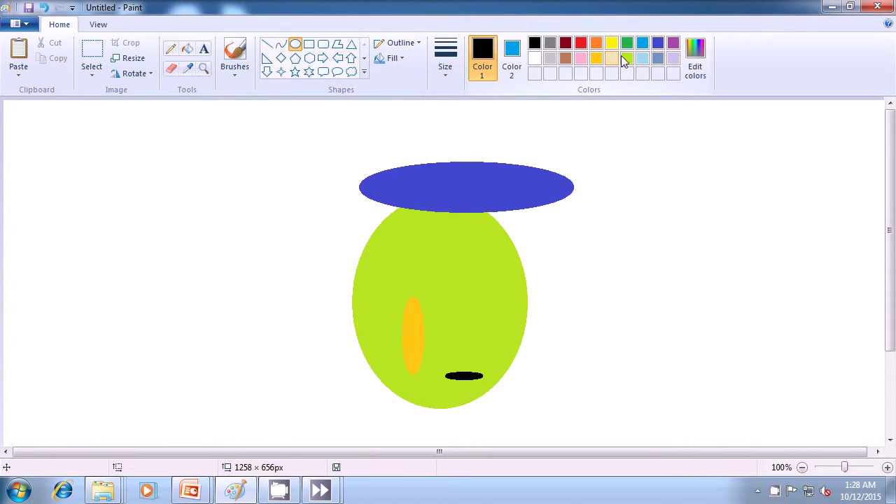
click(644, 48)
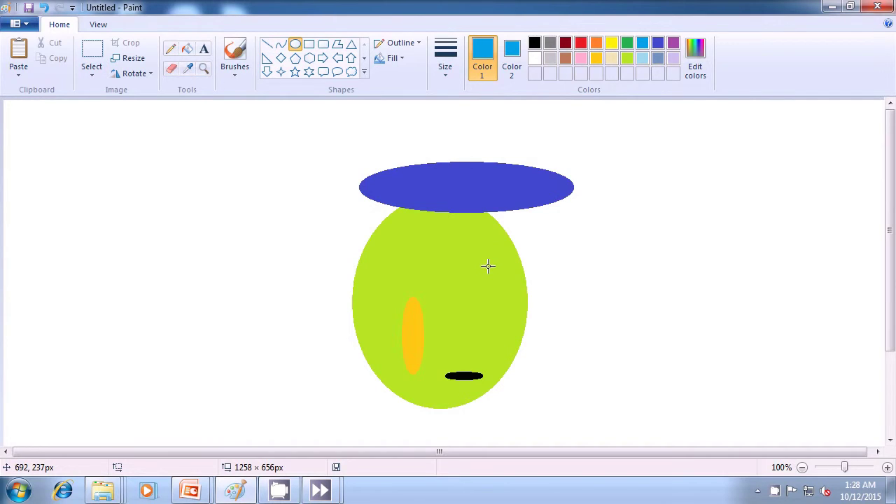
mouse_move(487, 252)
mouse_down()
mouse_move(499, 270)
mouse_move(603, 297)
mouse_move(595, 302)
mouse_up()
click(666, 275)
Set Color 1 and Color 2 to gold and draw a narrow upright oval about 22 × 73 px at the turquoise oval's lower-left edge
click(596, 58)
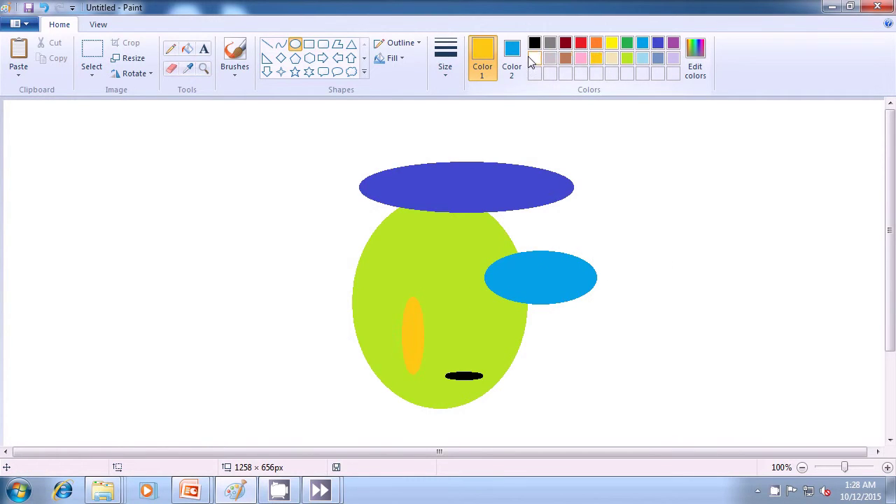
click(515, 56)
click(596, 58)
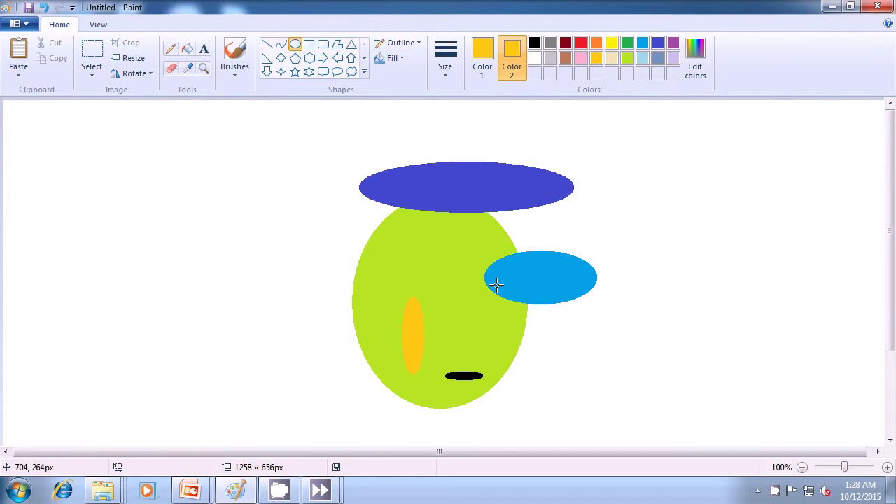
drag(495, 284, 480, 336)
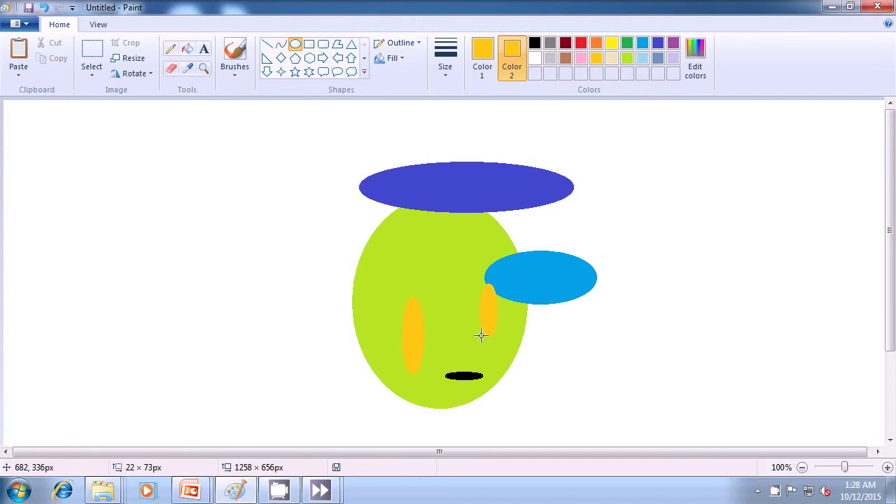
drag(481, 335, 480, 337)
click(601, 351)
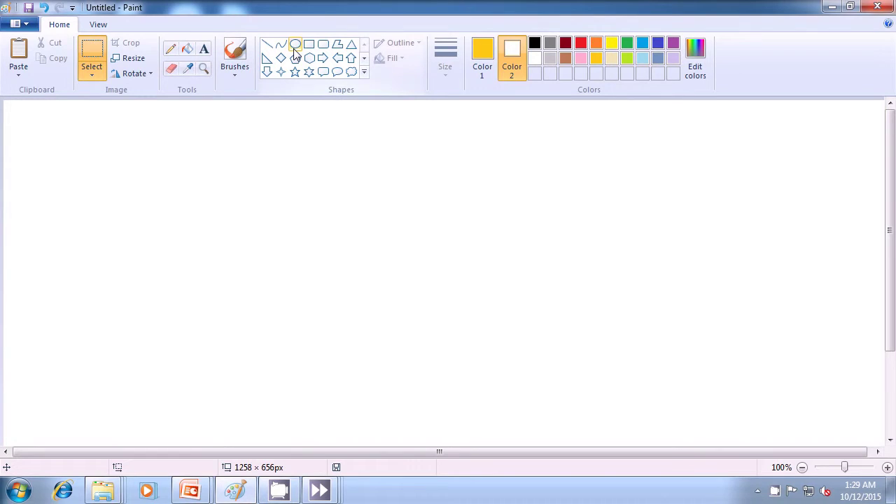
Set both colors to black with solid color fill and draw a large oval about 237 × 250 px on the blank canvas
click(295, 49)
click(295, 44)
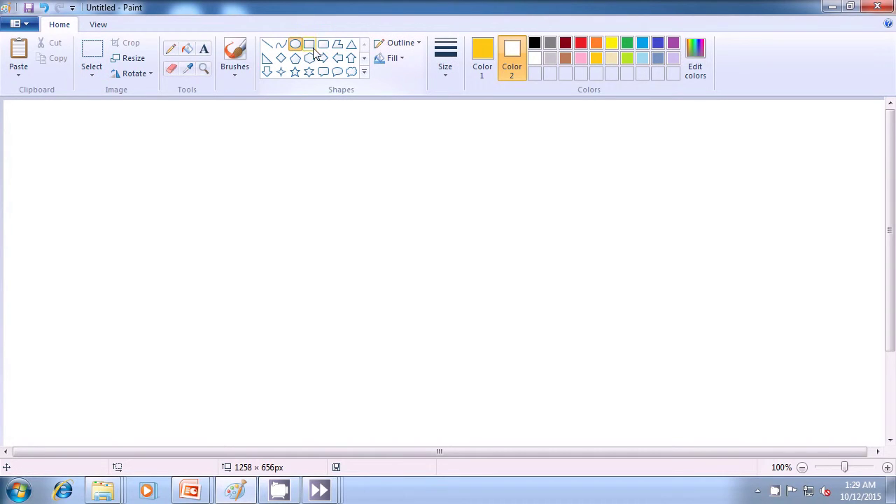
click(483, 48)
click(534, 43)
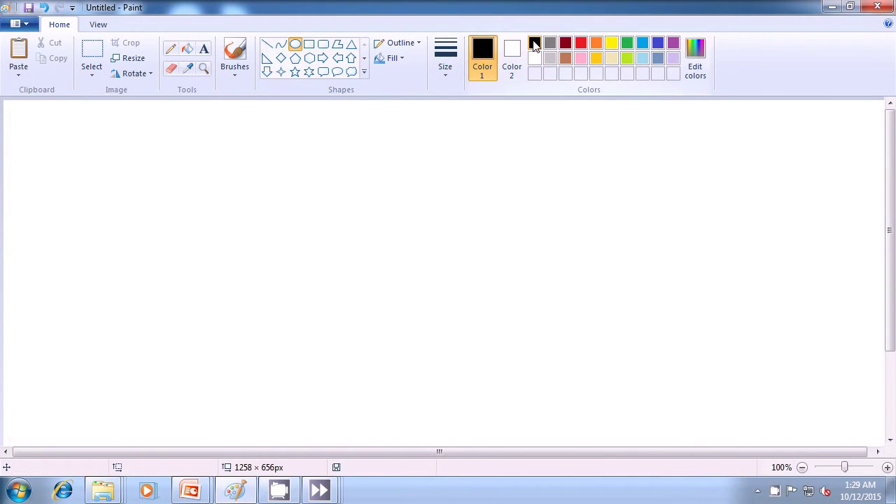
click(512, 54)
click(534, 44)
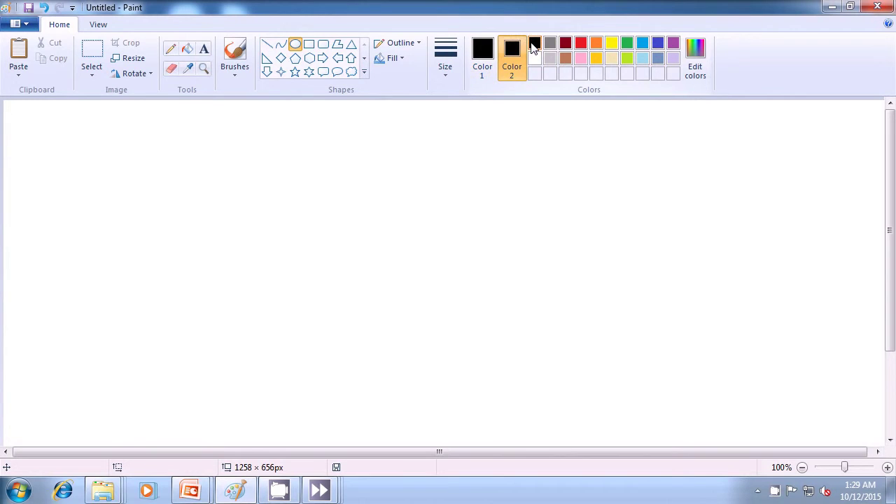
click(402, 60)
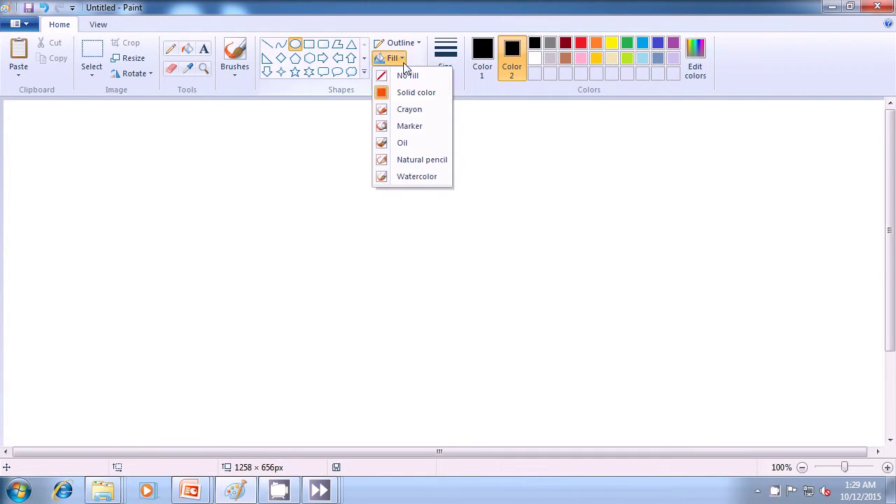
click(412, 91)
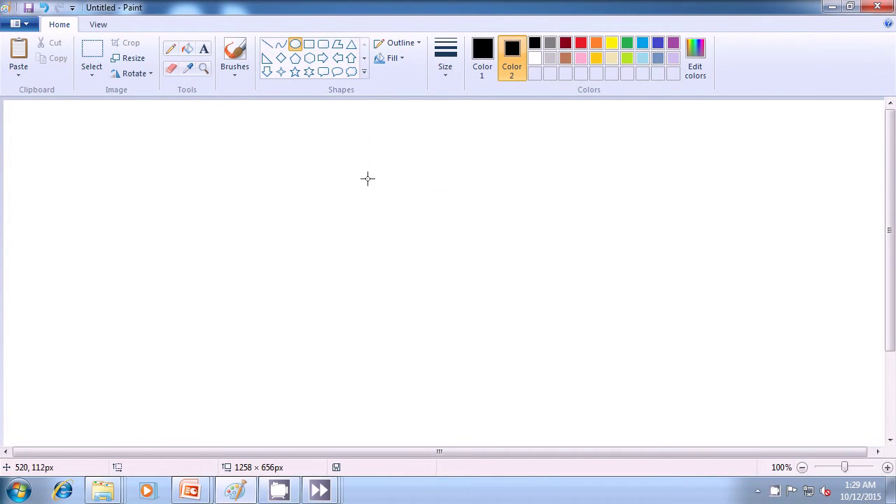
drag(336, 219, 502, 395)
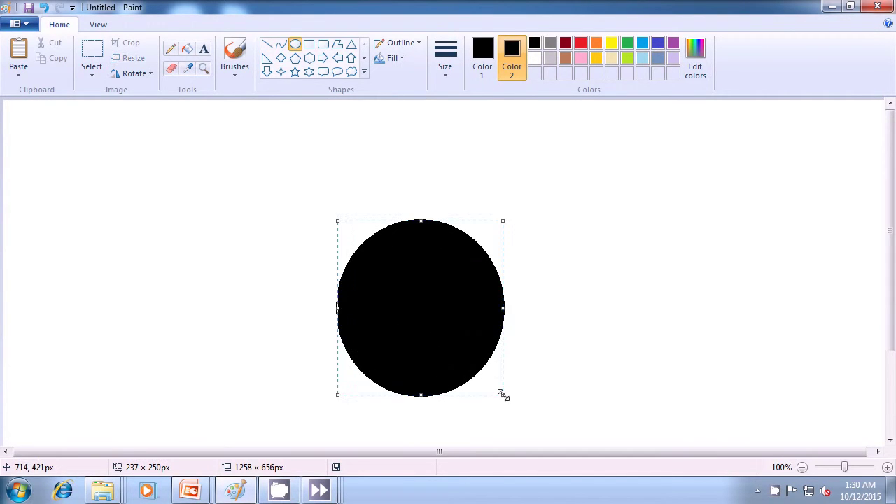
click(581, 366)
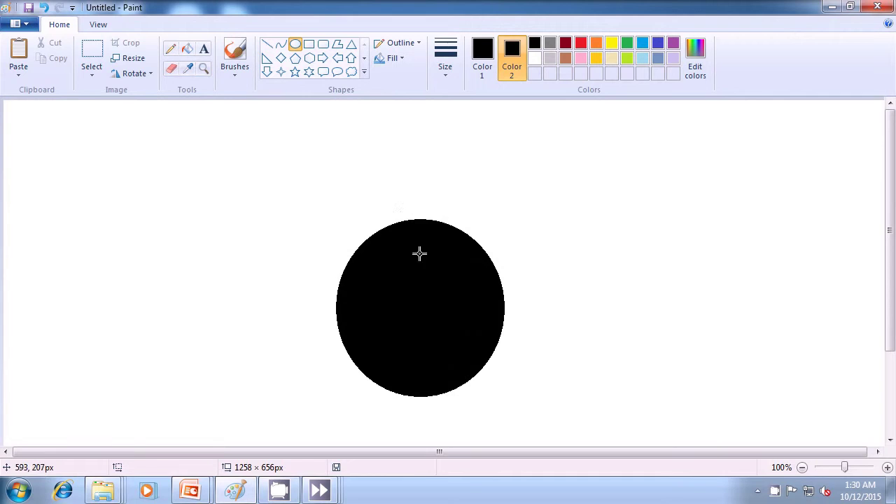
Set both colors to light beige and draw a wide flat oval across the black oval's top with a small upright oval above it
click(610, 56)
click(482, 56)
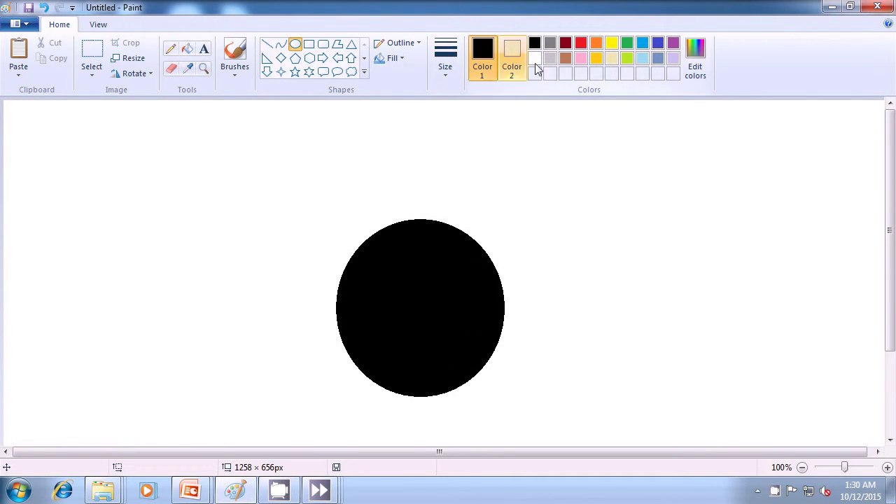
click(612, 60)
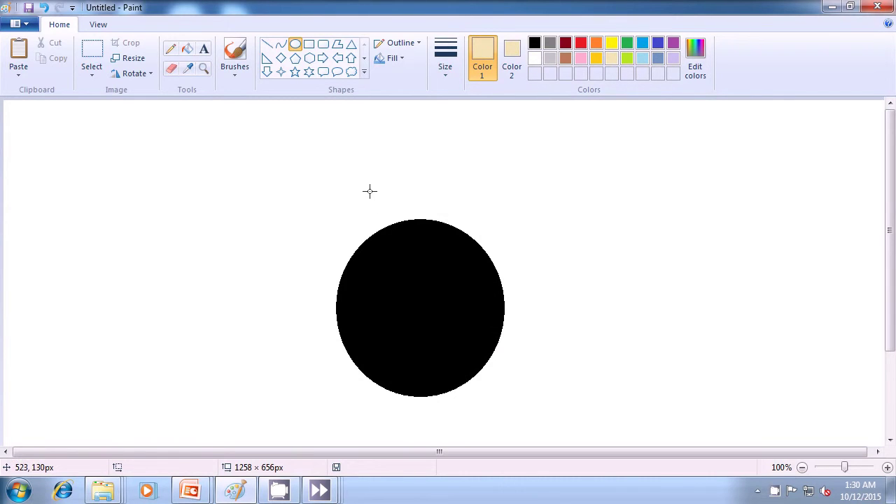
drag(360, 191, 494, 232)
click(568, 243)
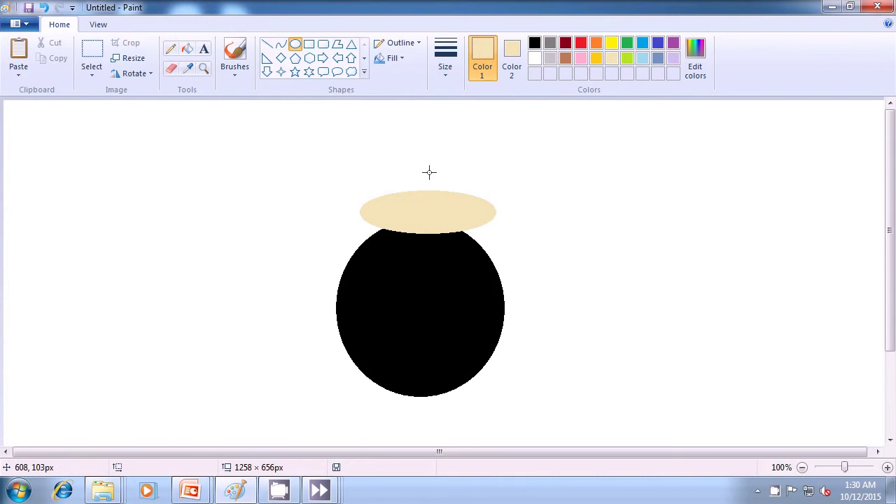
drag(426, 165, 444, 193)
click(562, 190)
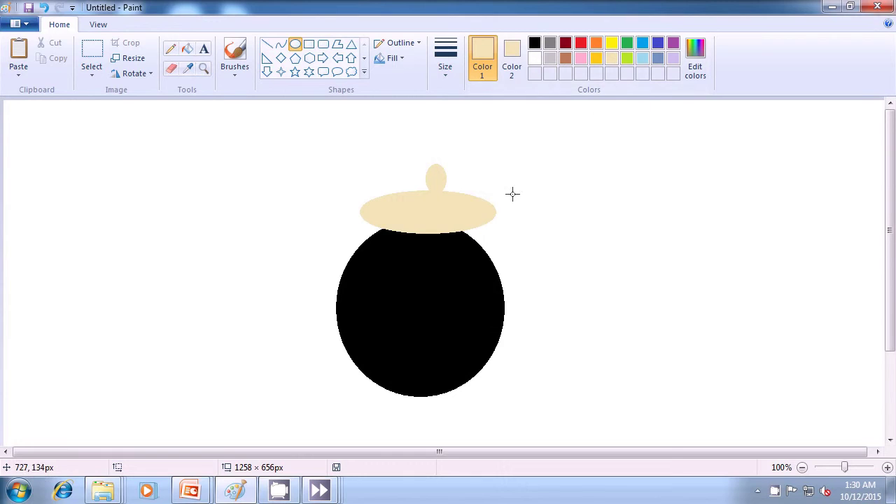
Draw six tiny beige ovals scattered over the left and lower-left part of the black oval
drag(345, 293, 351, 299)
drag(376, 310, 378, 318)
drag(354, 333, 359, 339)
click(383, 349)
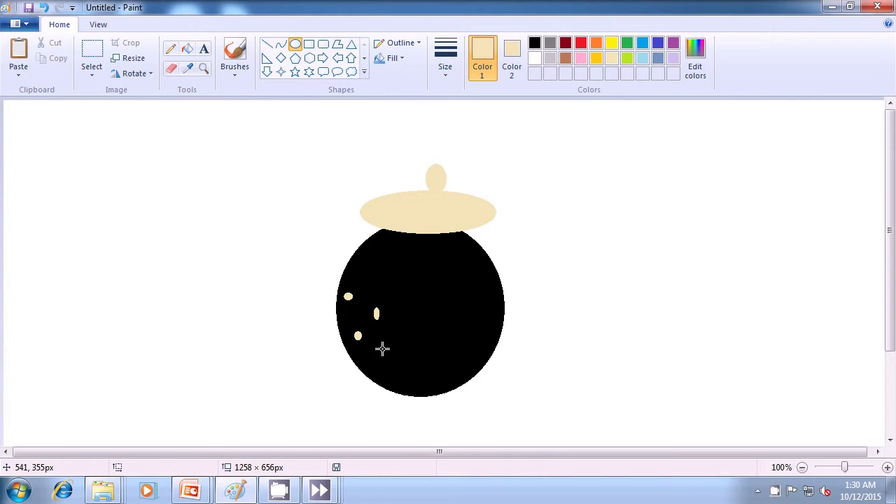
drag(369, 353, 376, 363)
click(393, 364)
drag(392, 362, 397, 385)
click(405, 374)
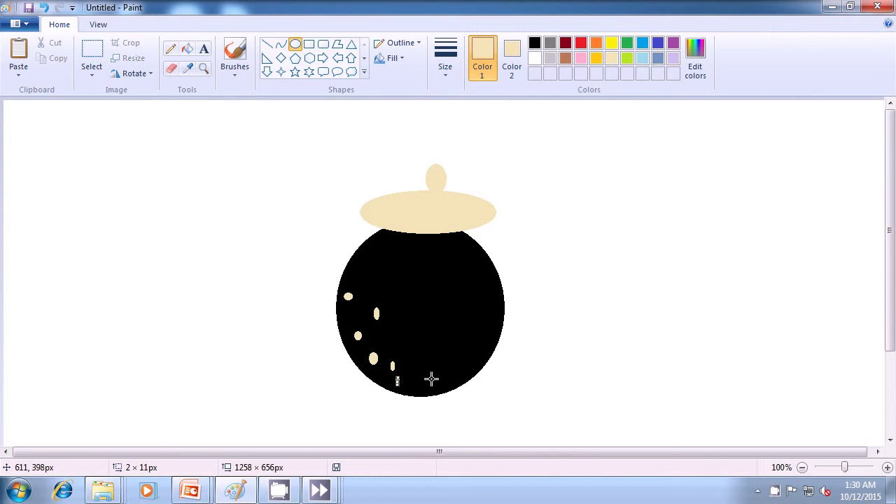
click(423, 377)
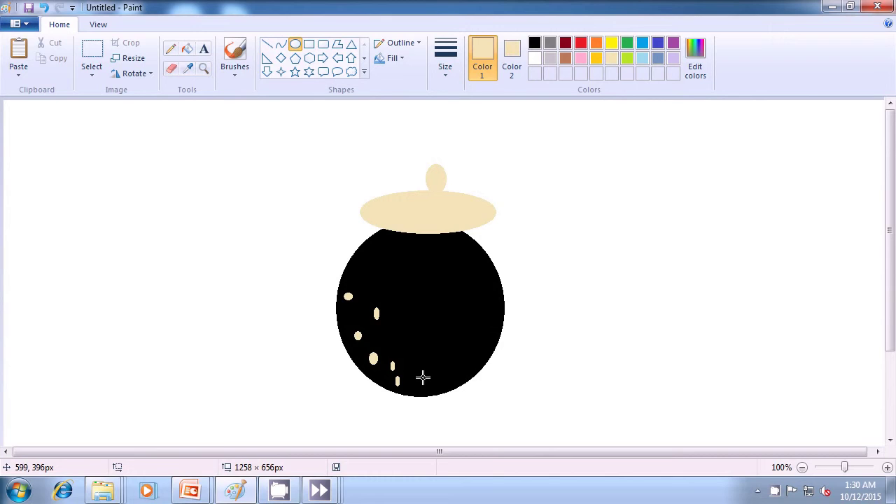
Draw four tiny beige ovals on the black oval, three in its lower-right part and one about 7 × 24 px in its upper right
mouse_move(433, 351)
mouse_down()
mouse_move(440, 366)
mouse_move(428, 383)
mouse_up()
click(436, 382)
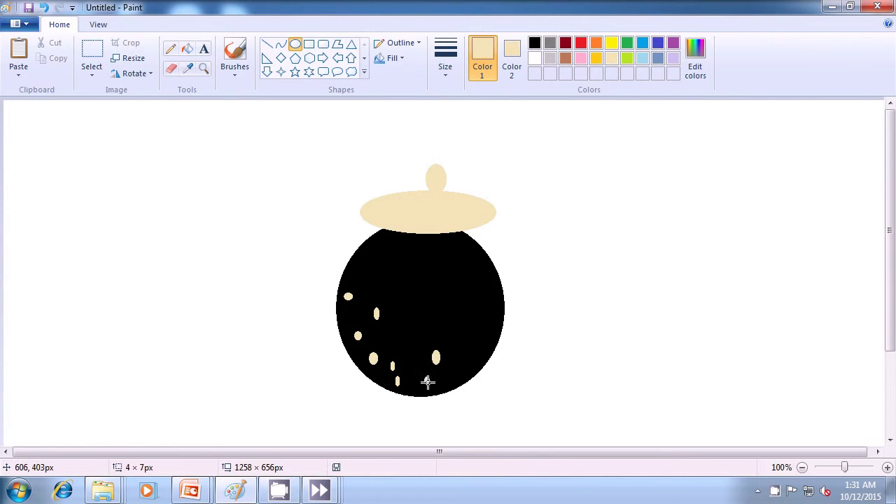
click(475, 356)
drag(465, 355, 468, 364)
click(469, 309)
drag(458, 274, 462, 290)
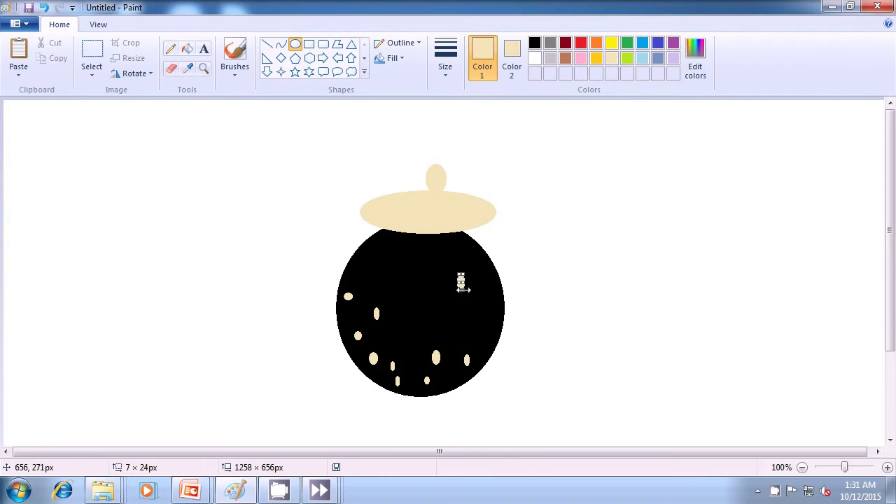
click(476, 307)
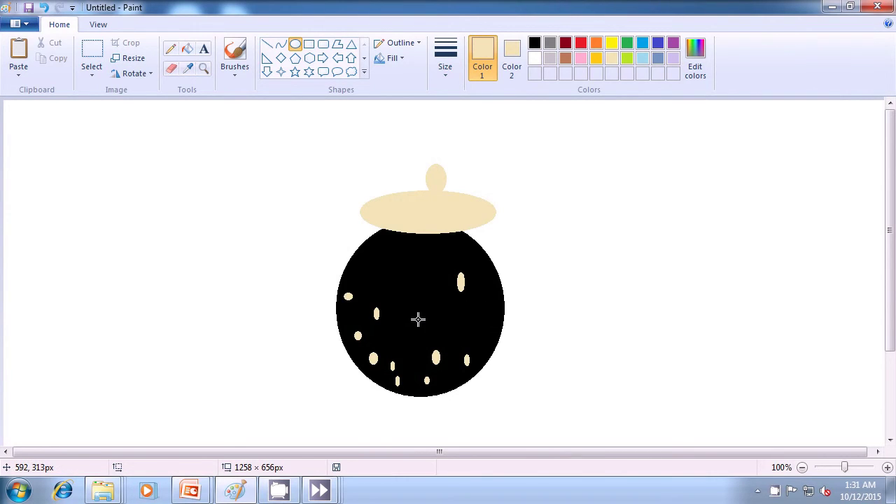
Draw four more tiny beige ovals in the middle and upper-left part of the black oval
drag(421, 317, 425, 329)
click(444, 322)
drag(399, 295, 405, 303)
click(428, 305)
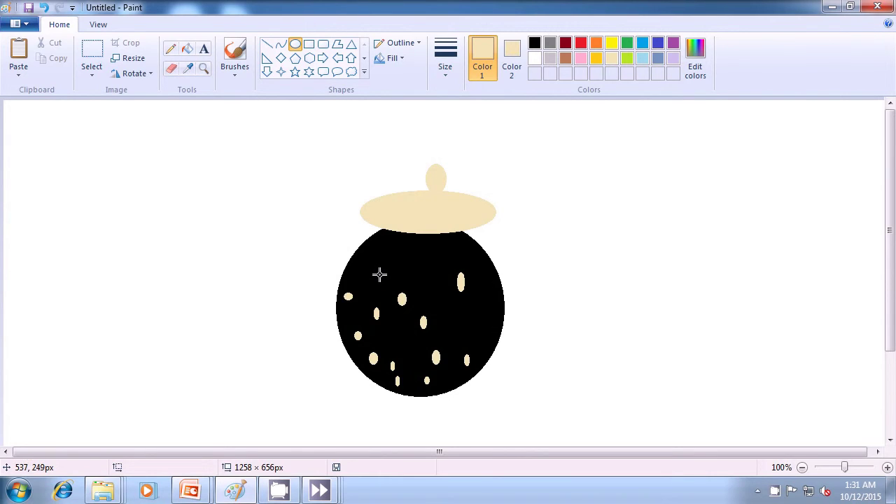
drag(371, 273, 375, 285)
click(409, 283)
drag(398, 329, 402, 339)
click(542, 325)
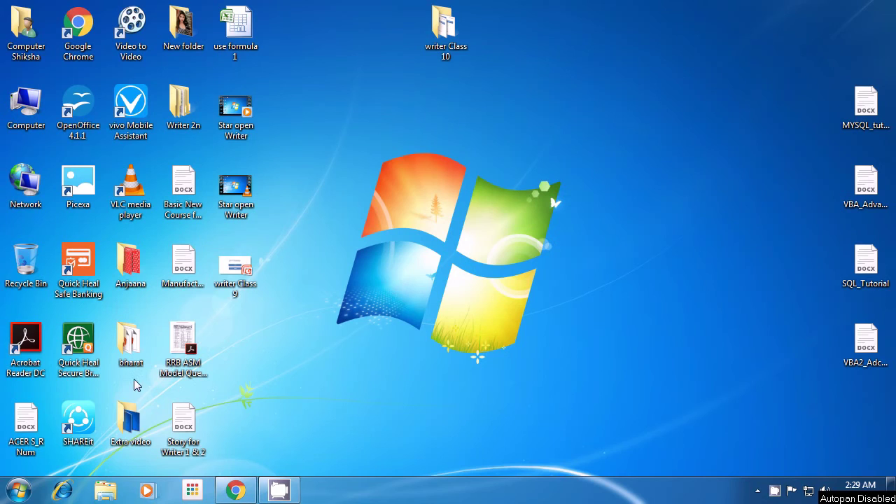
Open the Start menu from the desktop
click(19, 493)
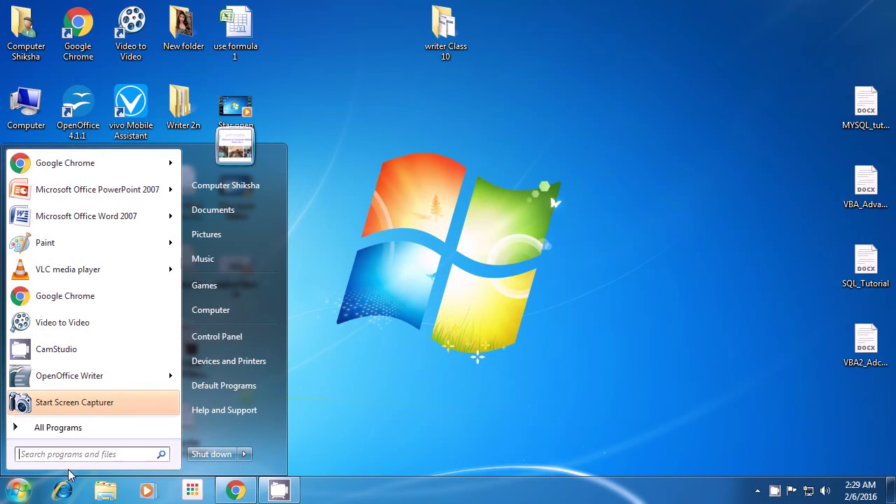